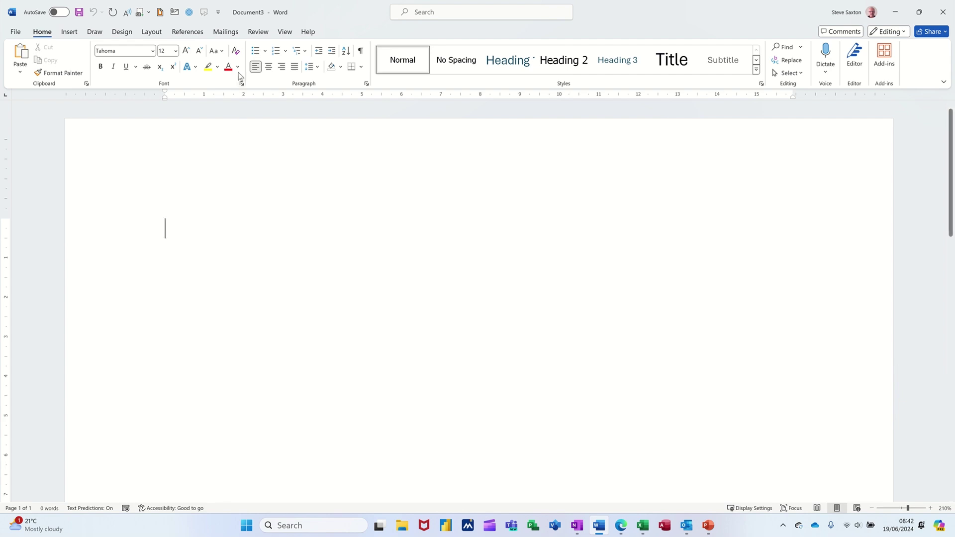
Step: Make the blank document a Letters mail merge and show the Select Recipients choices
{"action": "left_click", "coordinate": [226, 31]}
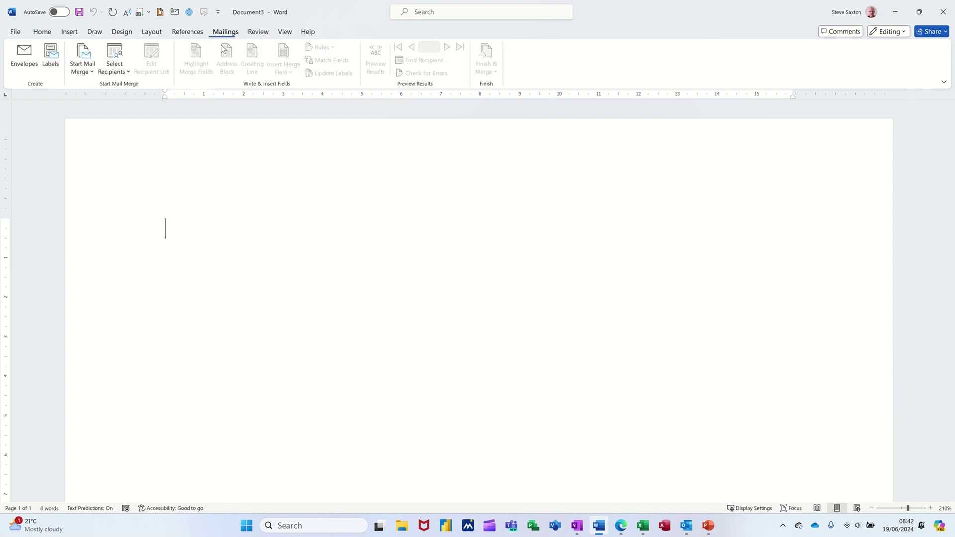
{"action": "left_click", "coordinate": [92, 72]}
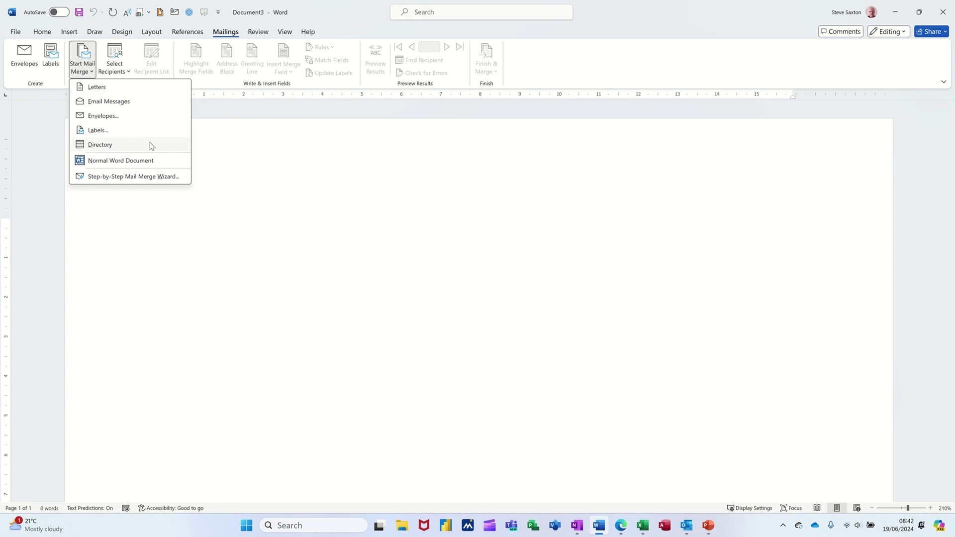
{"action": "left_click", "coordinate": [95, 90]}
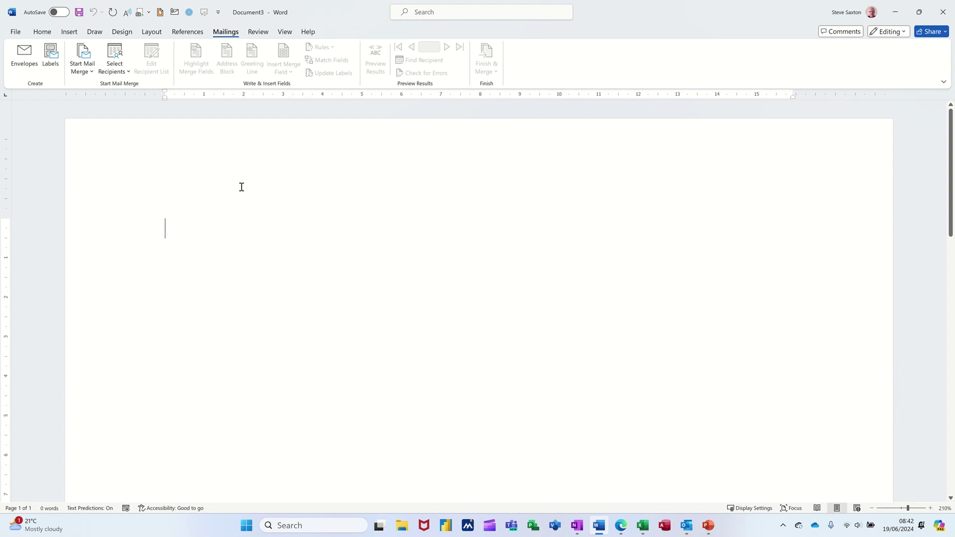
{"action": "left_click", "coordinate": [126, 72]}
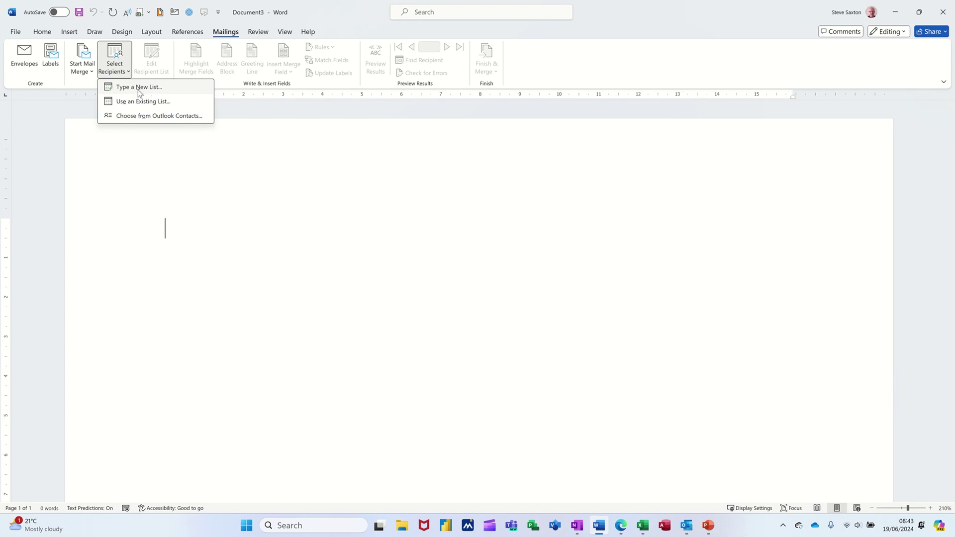
Step: Start a new typed recipient list, move its dialog left, and bring up Customise Columns
{"action": "left_click", "coordinate": [139, 87]}
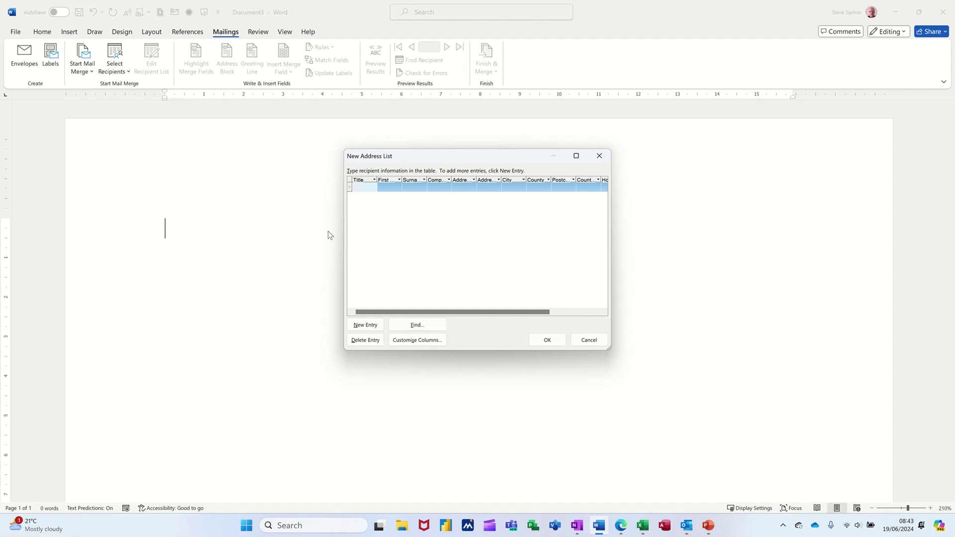
{"action": "left_click_drag", "start_coordinate": [476, 162], "coordinate": [368, 172]}
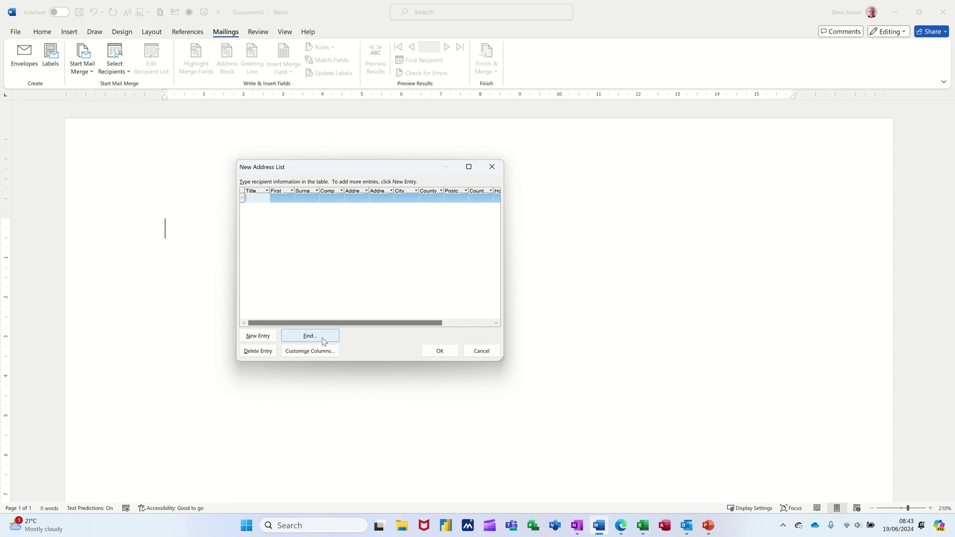
{"action": "left_click", "coordinate": [310, 352]}
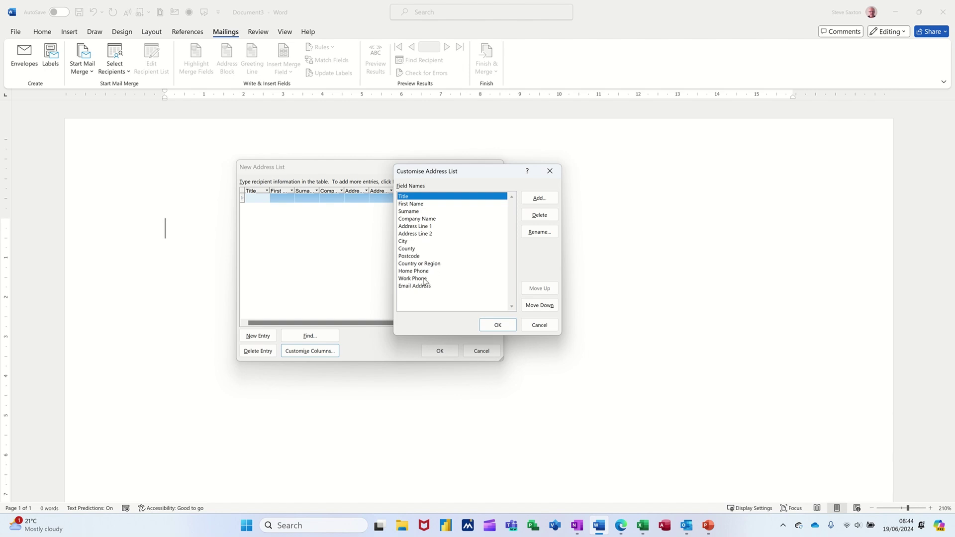
Step: Delete the Country or Region, Company Name and Address Line 2 fields
{"action": "left_click", "coordinate": [430, 257]}
{"action": "left_click", "coordinate": [432, 263]}
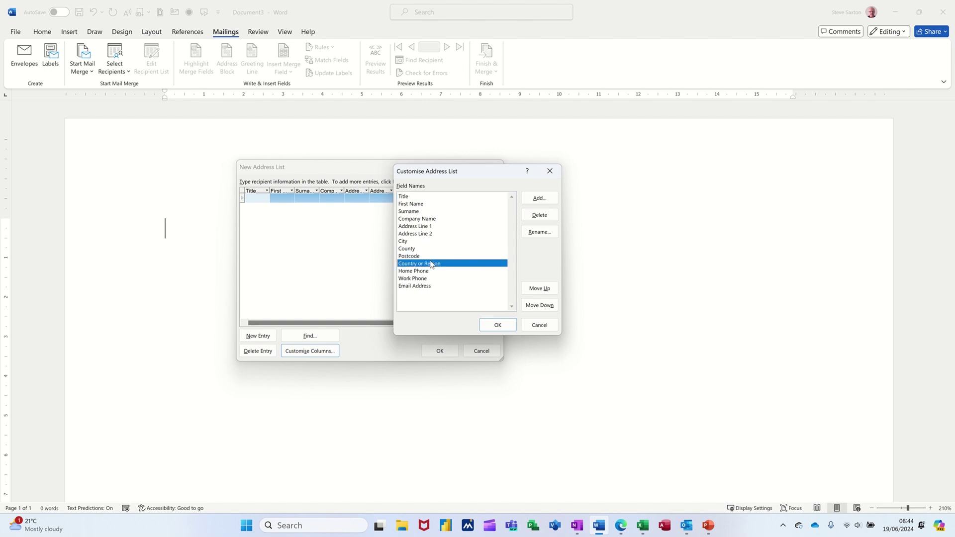
{"action": "left_click", "coordinate": [536, 217]}
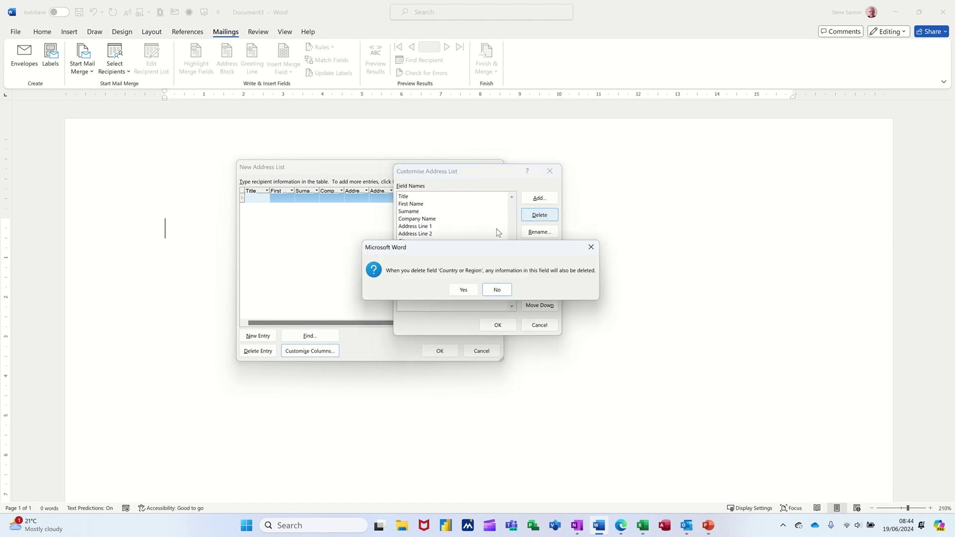
{"action": "left_click", "coordinate": [464, 289]}
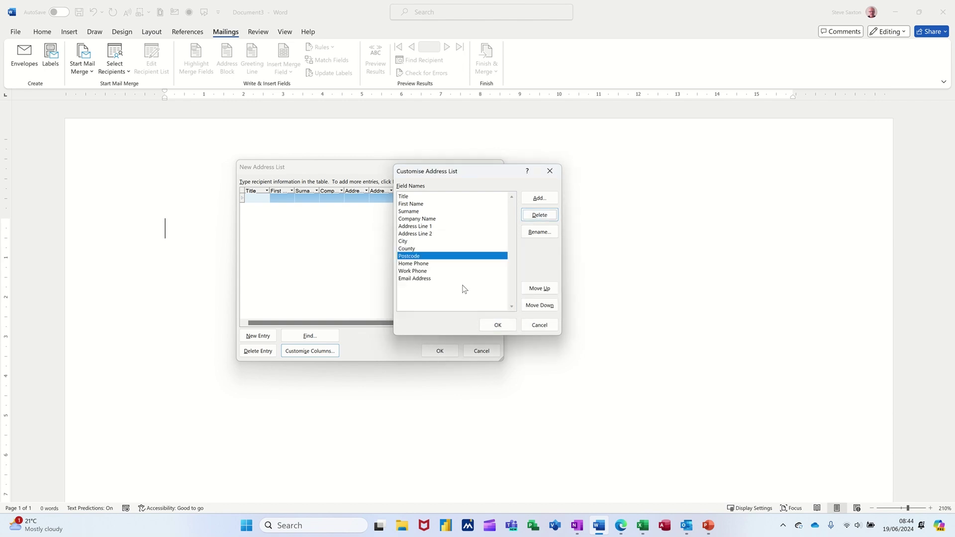
{"action": "left_click", "coordinate": [433, 220]}
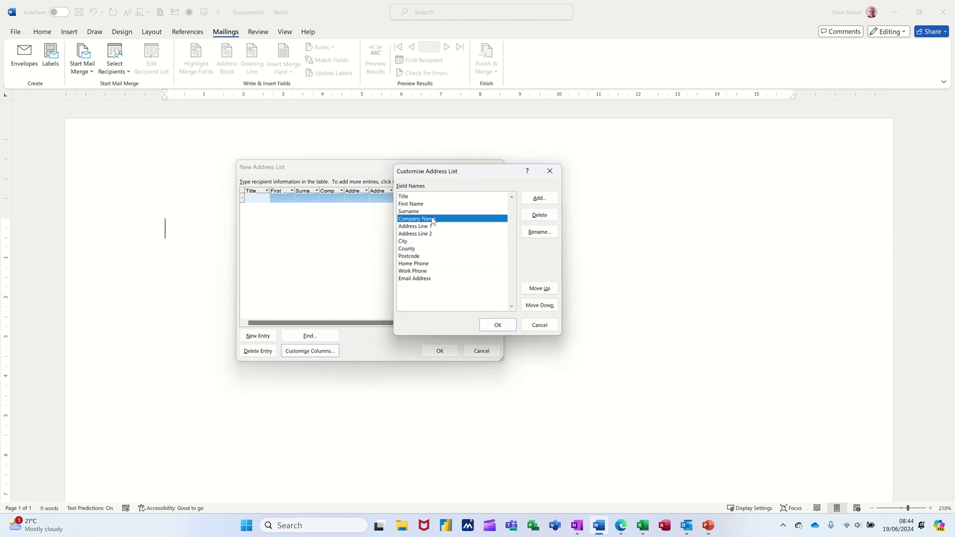
{"action": "left_click", "coordinate": [539, 216]}
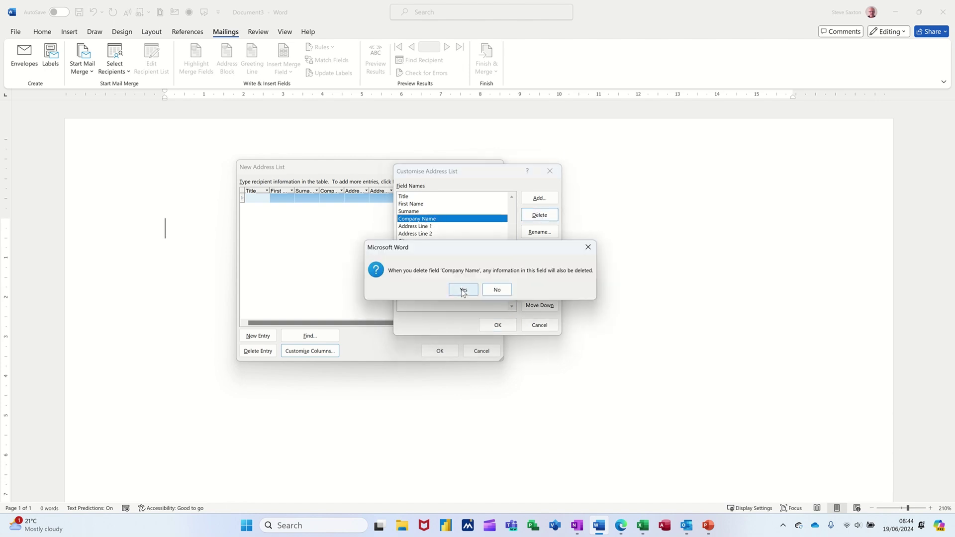
{"action": "left_click", "coordinate": [463, 286]}
{"action": "left_click", "coordinate": [435, 226]}
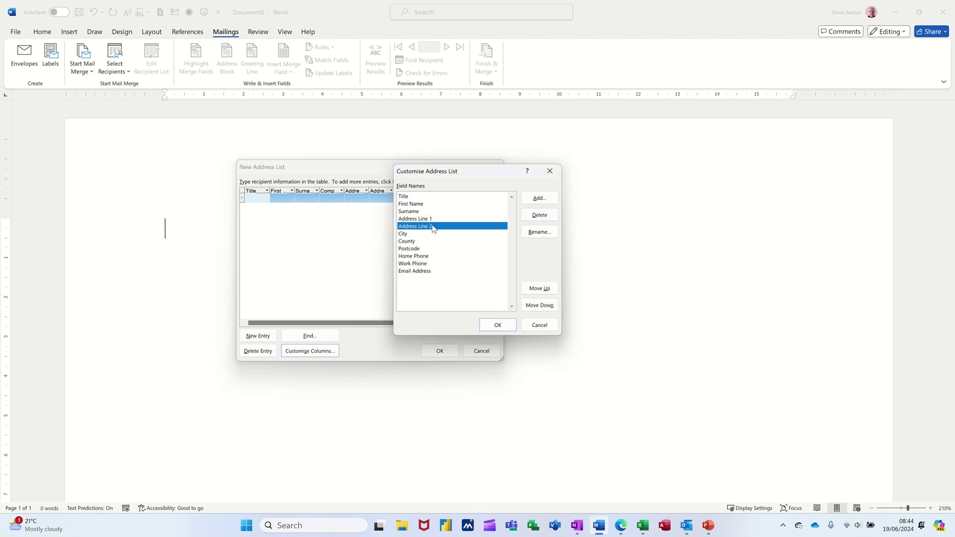
{"action": "left_click", "coordinate": [539, 215]}
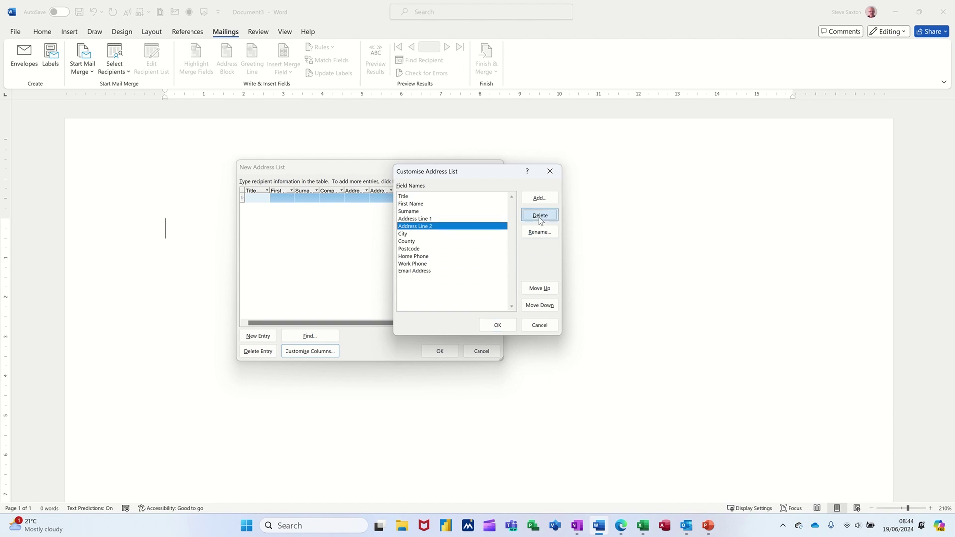
{"action": "left_click", "coordinate": [457, 289]}
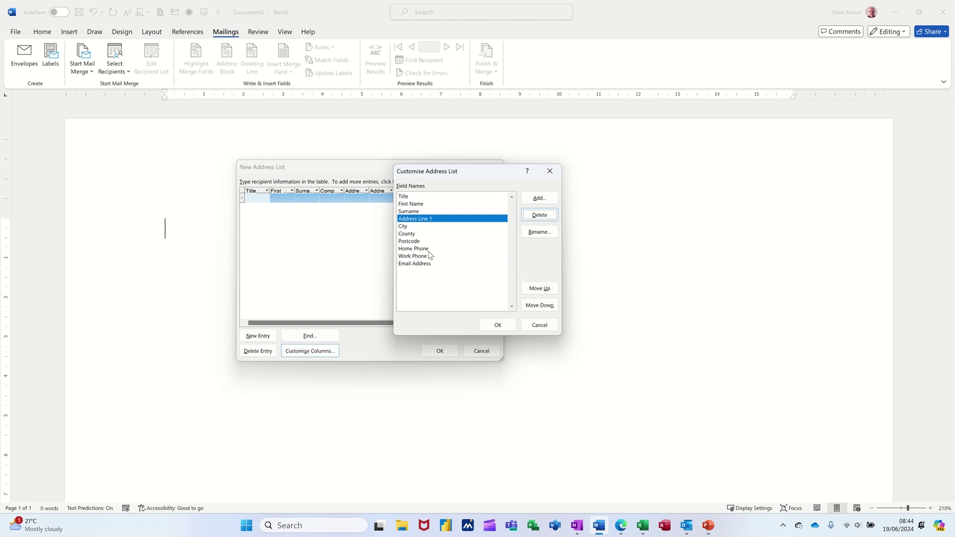
Step: Delete the Home Phone, Work Phone and Email Address fields and accept the list
{"action": "left_click", "coordinate": [432, 249]}
{"action": "left_click", "coordinate": [538, 217]}
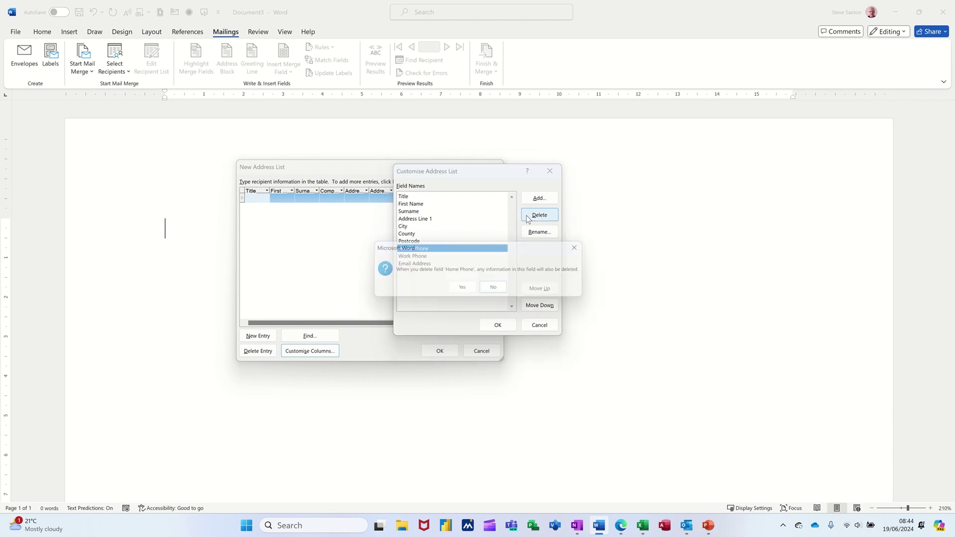
{"action": "left_click", "coordinate": [462, 290]}
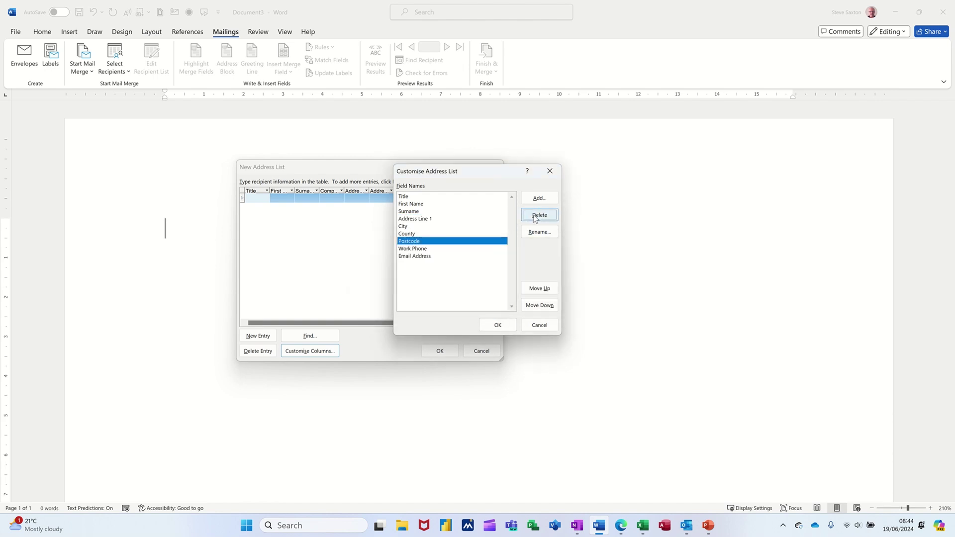
{"action": "left_click", "coordinate": [418, 249]}
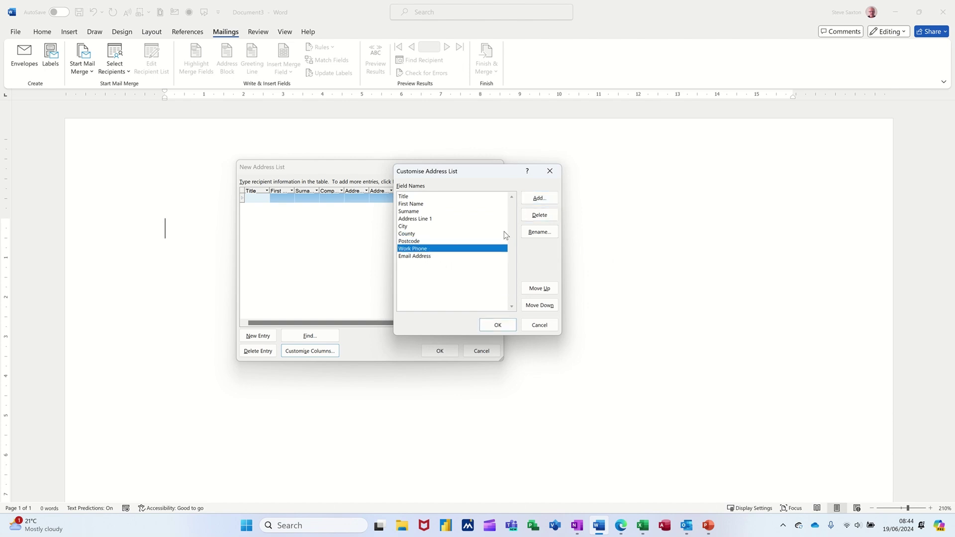
{"action": "left_click", "coordinate": [539, 215]}
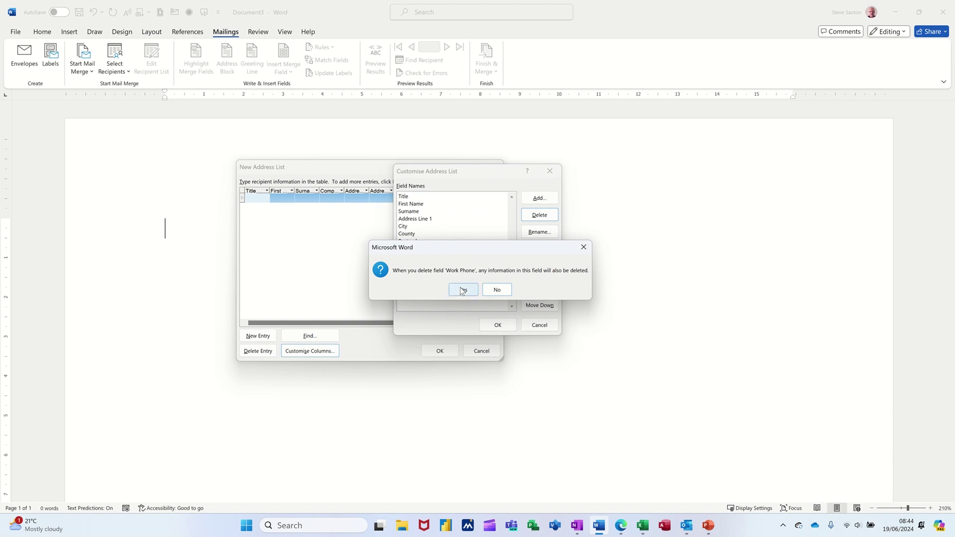
{"action": "left_click", "coordinate": [462, 288]}
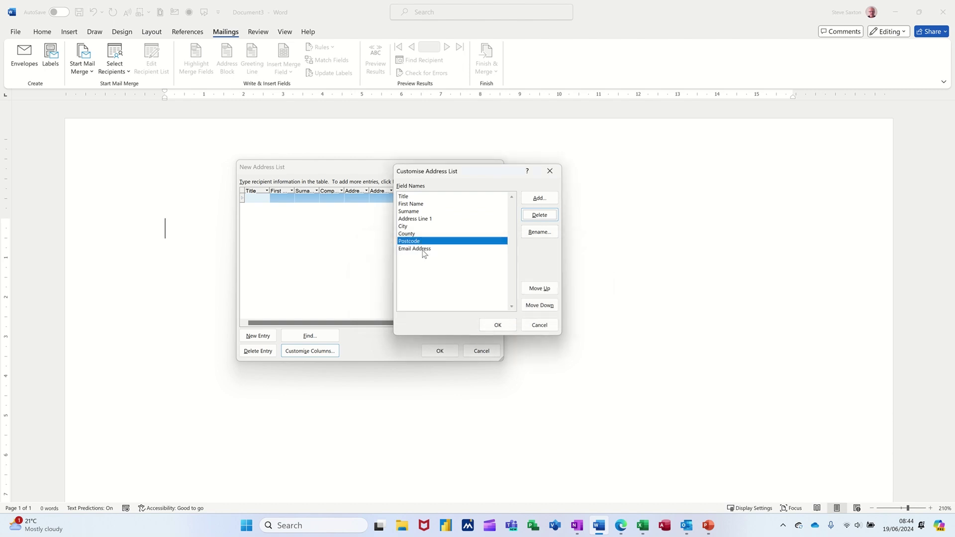
{"action": "left_click", "coordinate": [425, 252]}
{"action": "left_click", "coordinate": [534, 216]}
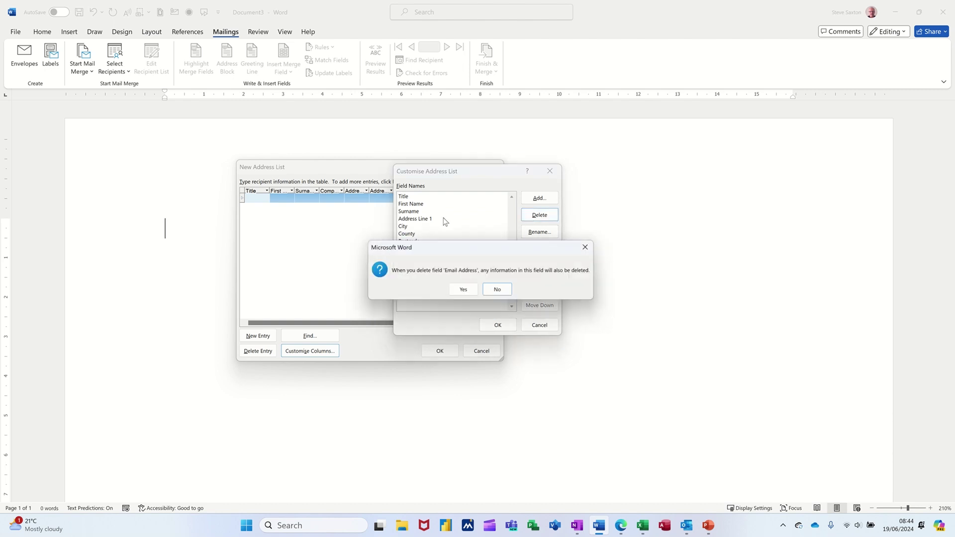
{"action": "left_click", "coordinate": [461, 290]}
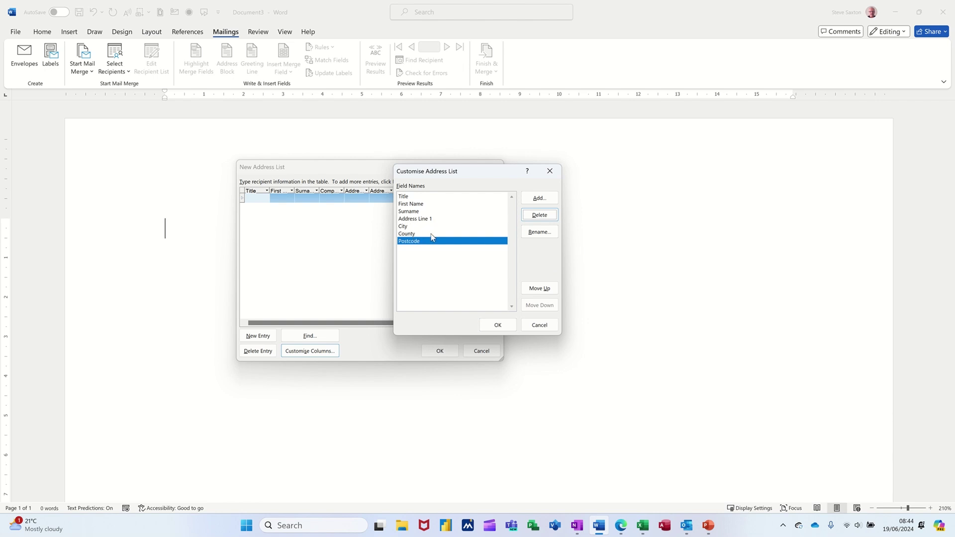
{"action": "left_click", "coordinate": [496, 325]}
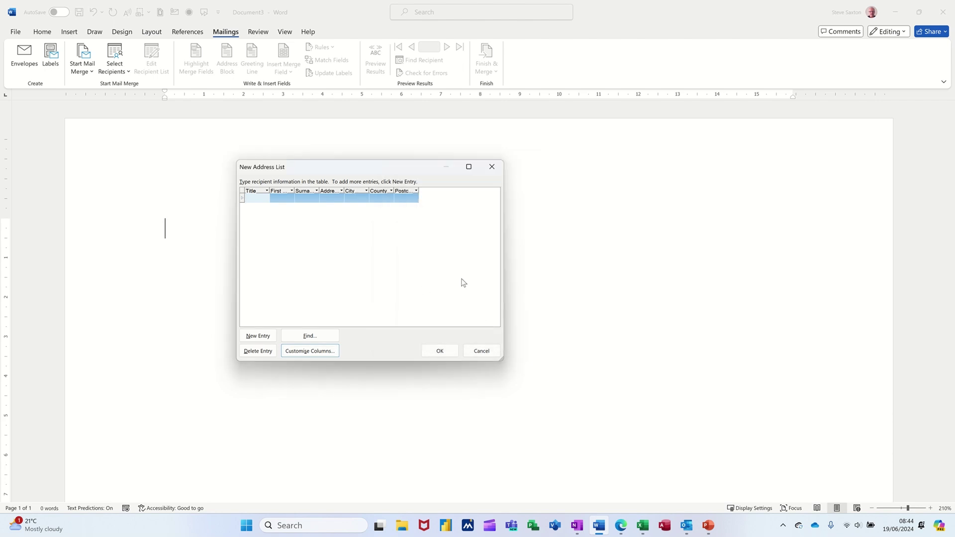
{"action": "type", "text": "Mr"}
{"action": "key", "text": "Tab"}
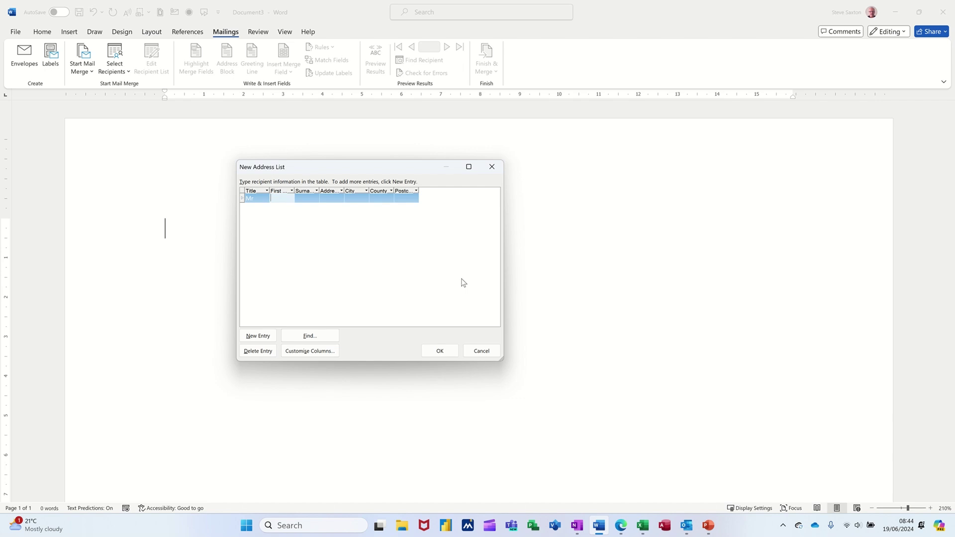
{"action": "key", "text": "Tab"}
{"action": "key", "text": "Tab"}
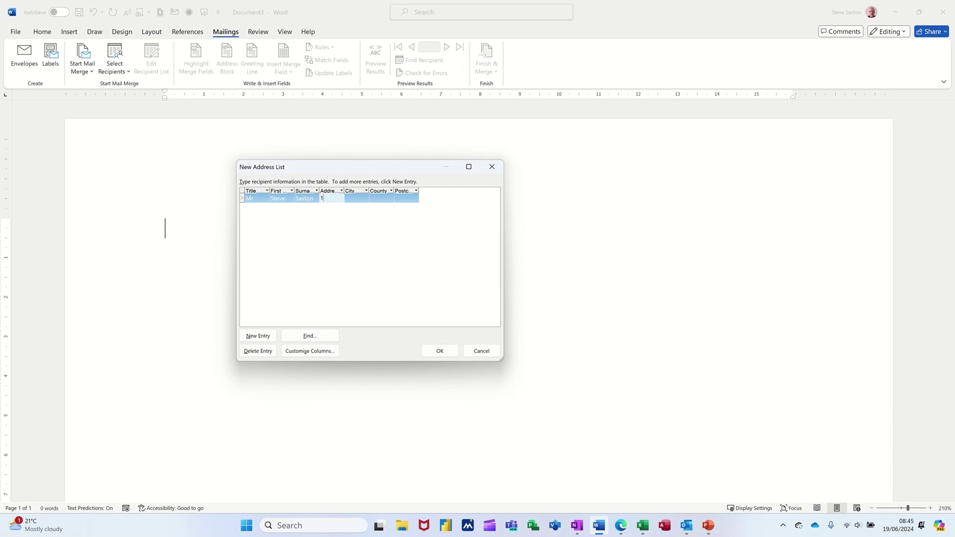
{"action": "key", "text": "Tab"}
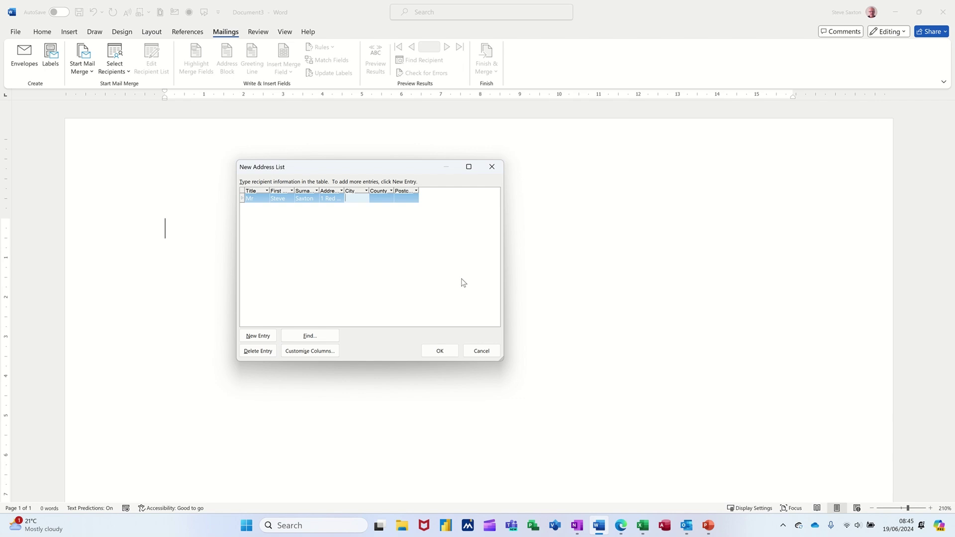
{"action": "type", "text": "Leeds"}
{"action": "key", "text": "Tab"}
{"action": "type", "text": "W Yo"}
{"action": "type", "text": "rks"}
{"action": "key", "text": "Tab"}
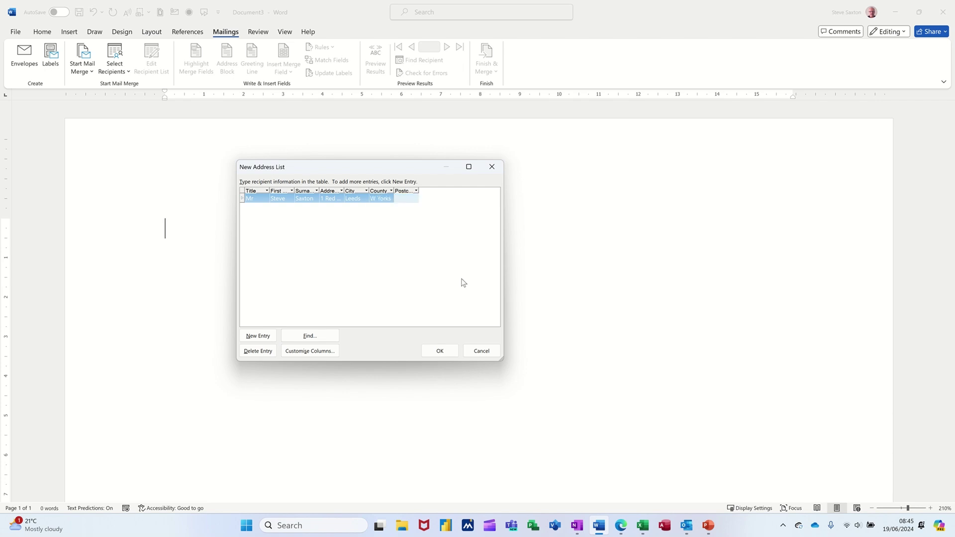
{"action": "type", "text": "LS1 1R"}
{"action": "type", "text": "D"}
{"action": "key", "text": "Tab"}
{"action": "type", "text": "M"}
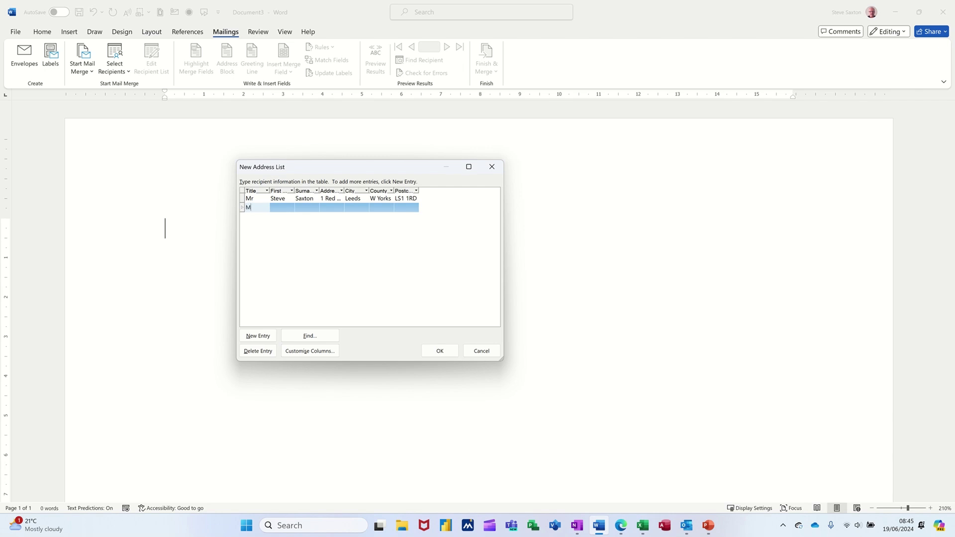
{"action": "type", "text": "rs"}
{"action": "key", "text": "Tab"}
{"action": "key", "text": "Tab"}
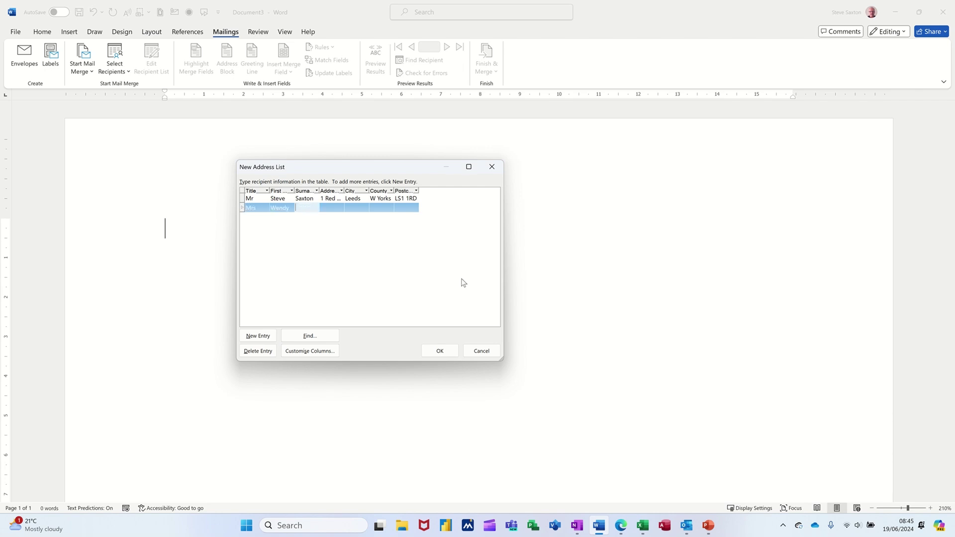
{"action": "key", "text": "Tab"}
{"action": "key", "text": "Tab"}
{"action": "type", "text": "Leeds"}
{"action": "key", "text": "Tab"}
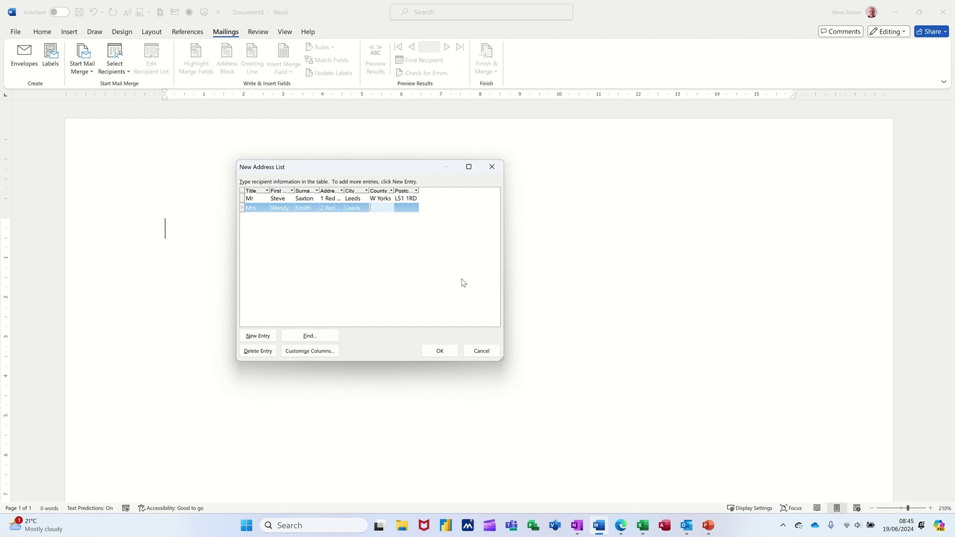
{"action": "type", "text": "W"}
{"action": "type", "text": " Yorks"}
{"action": "key", "text": "Tab"}
{"action": "type", "text": "LS1 1"}
{"action": "type", "text": "DR"}
{"action": "key", "text": "Tab"}
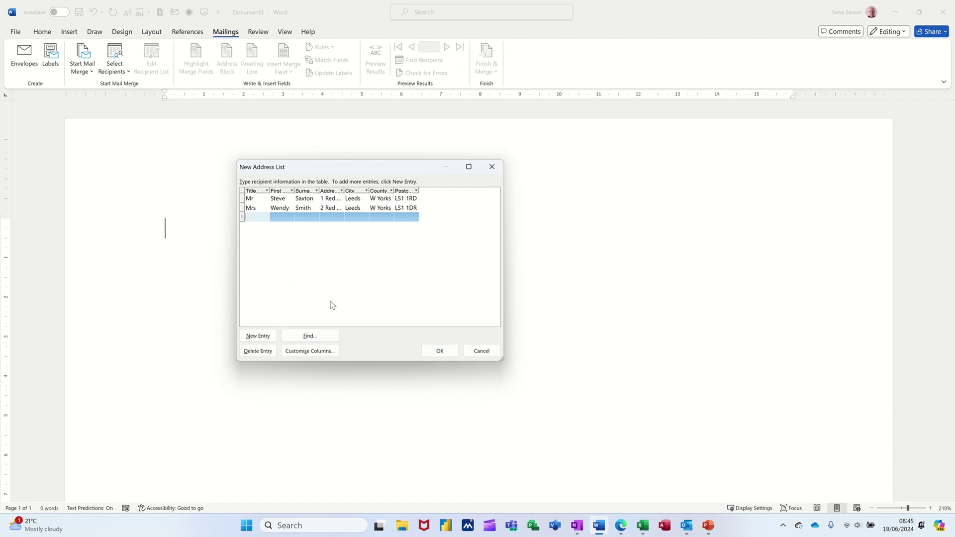
Step: Save the new recipient address list as MyList.mdb
{"action": "left_click", "coordinate": [439, 349]}
{"action": "type", "text": "MyList"}
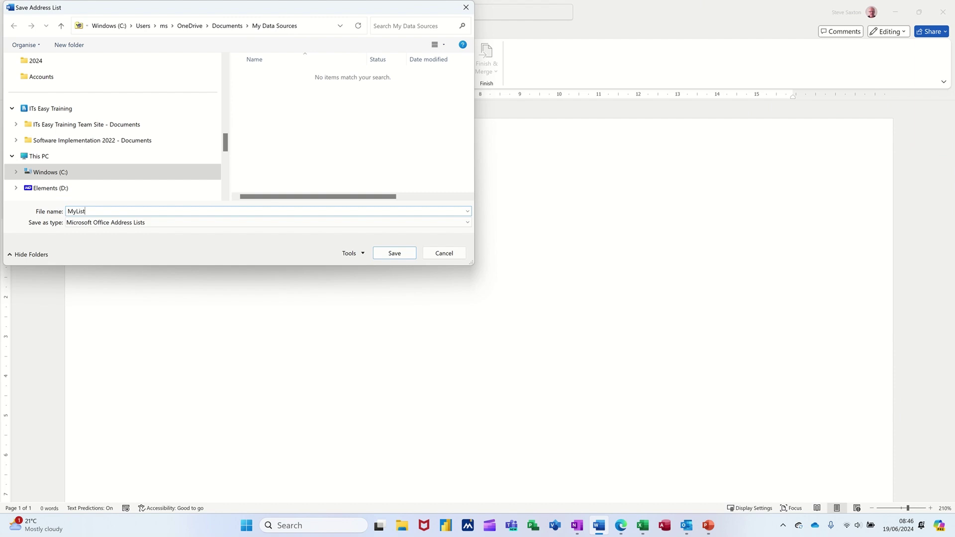
{"action": "key", "text": "Return"}
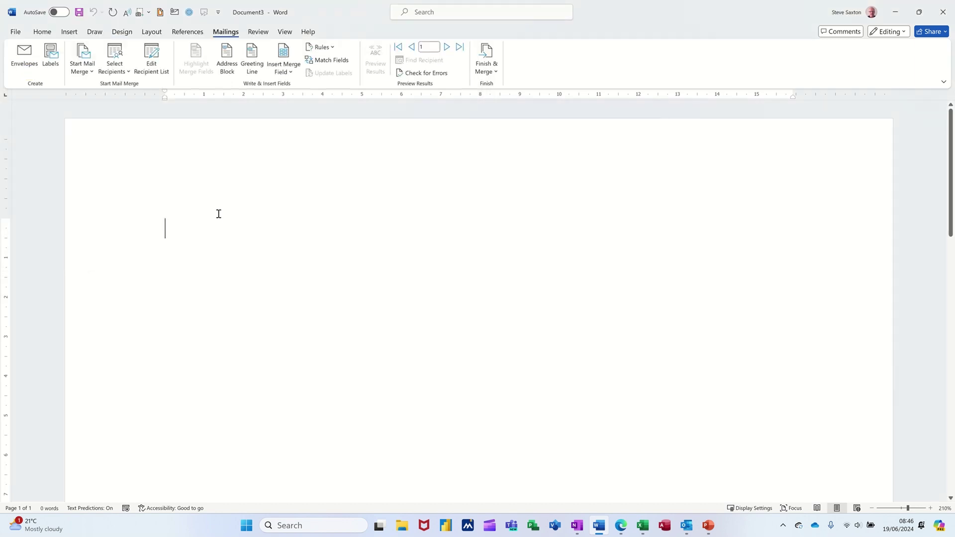
Step: Review the MyList.mdb recipient entries without changes, then confirm the recipient list
{"action": "left_click", "coordinate": [153, 67]}
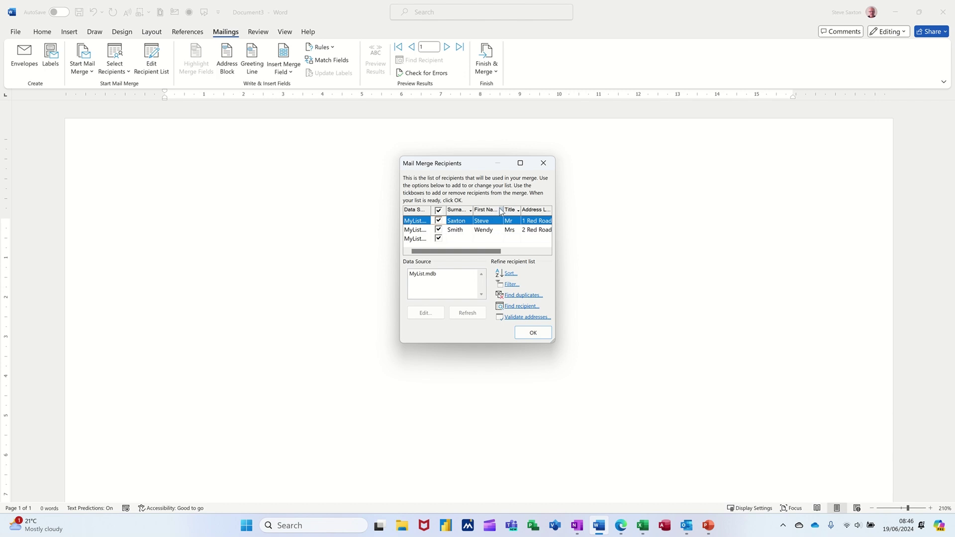
{"action": "left_click", "coordinate": [500, 211]}
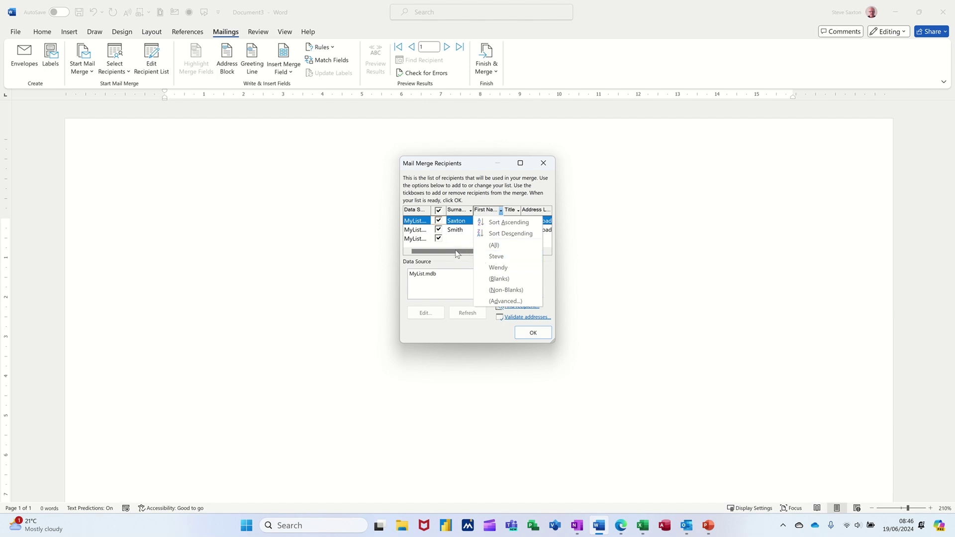
{"action": "left_click", "coordinate": [448, 261]}
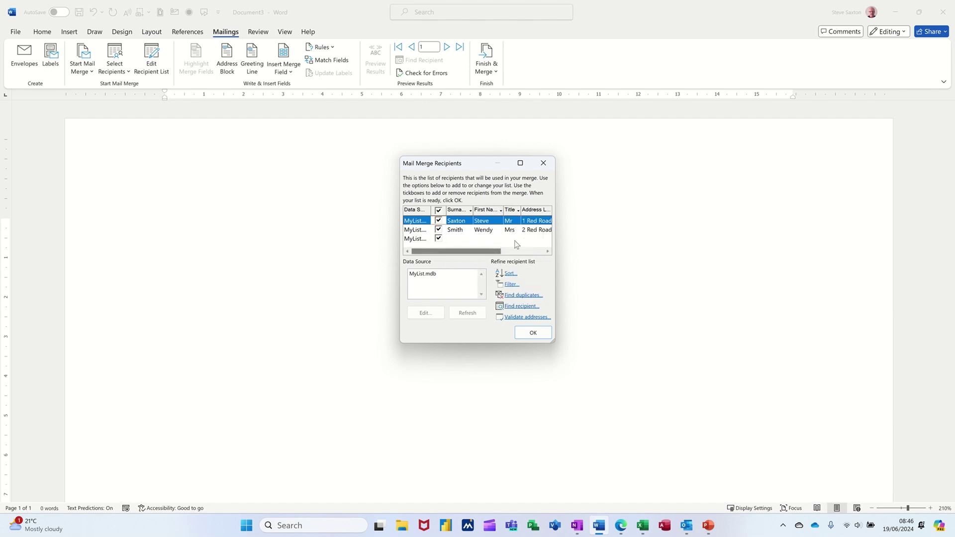
{"action": "left_click", "coordinate": [422, 277]}
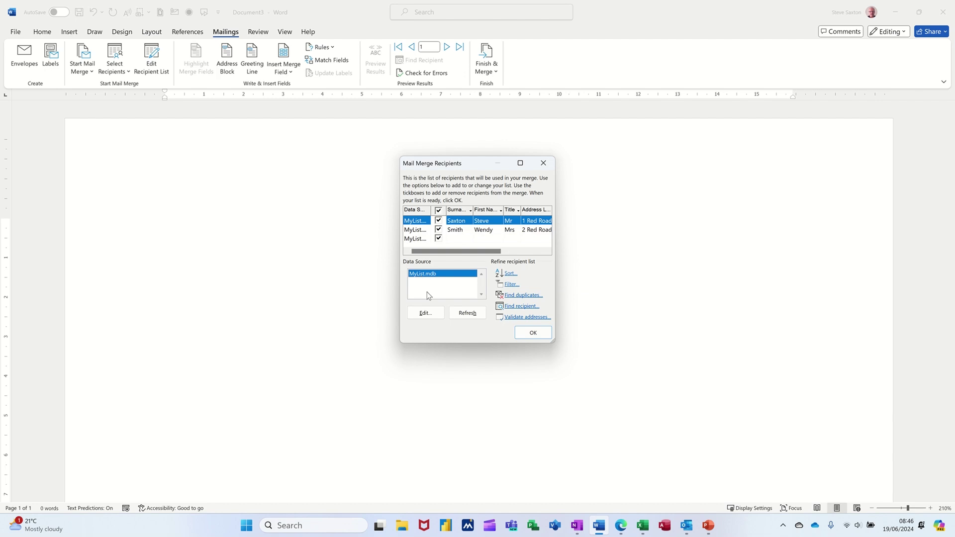
{"action": "left_click", "coordinate": [424, 313]}
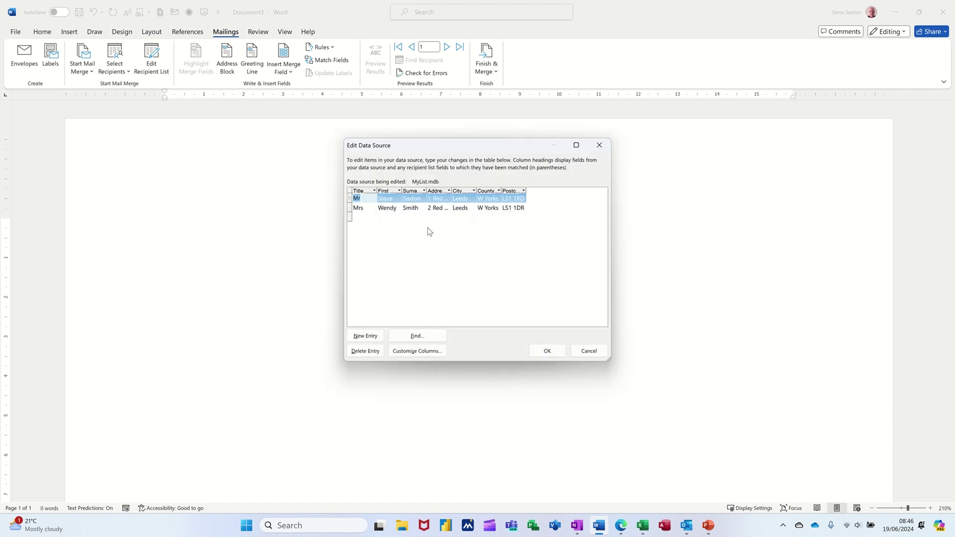
{"action": "left_click", "coordinate": [577, 352]}
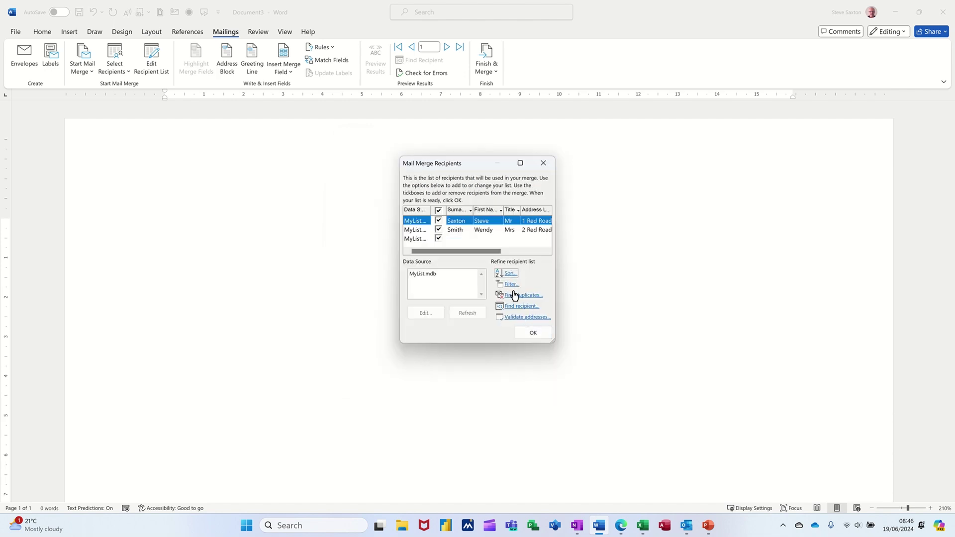
{"action": "left_click", "coordinate": [533, 337]}
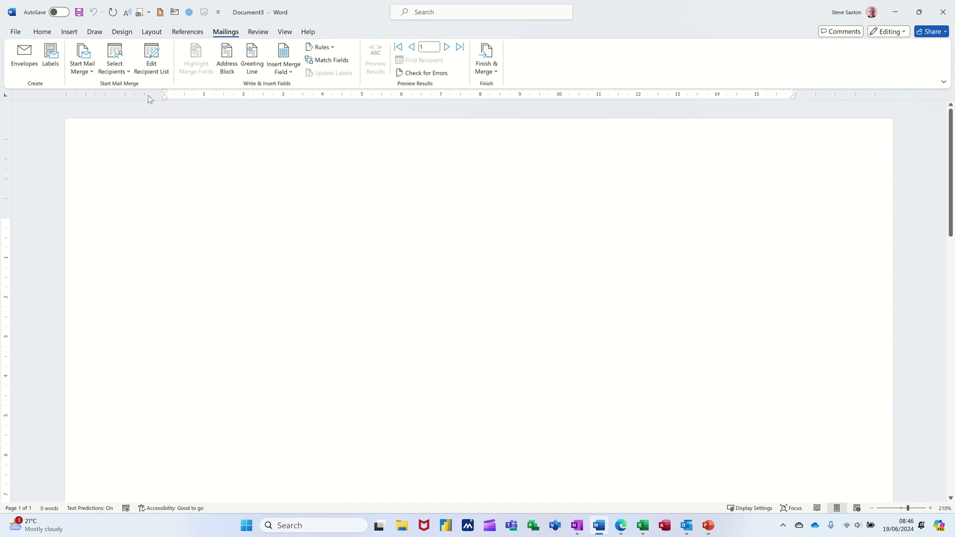
Step: Use the TblAddressDetails table from CompanyRecords-Admin in Training Database L1 as recipients
{"action": "left_click", "coordinate": [123, 69]}
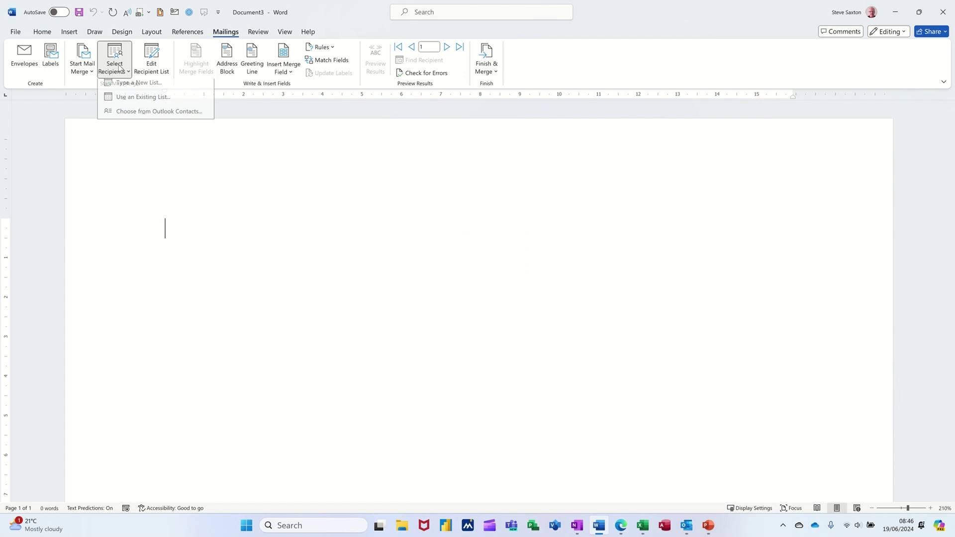
{"action": "left_click", "coordinate": [129, 103]}
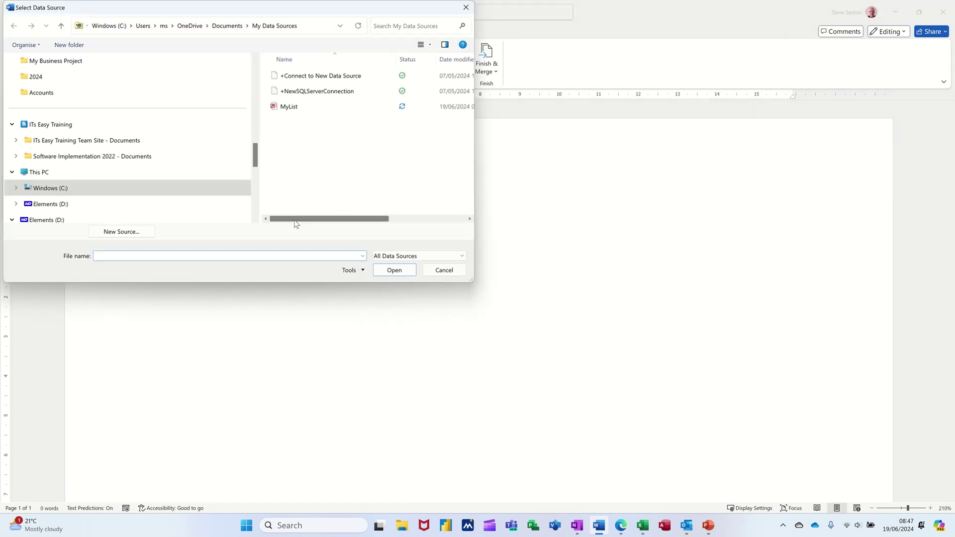
{"action": "mouse_move", "coordinate": [289, 107]}
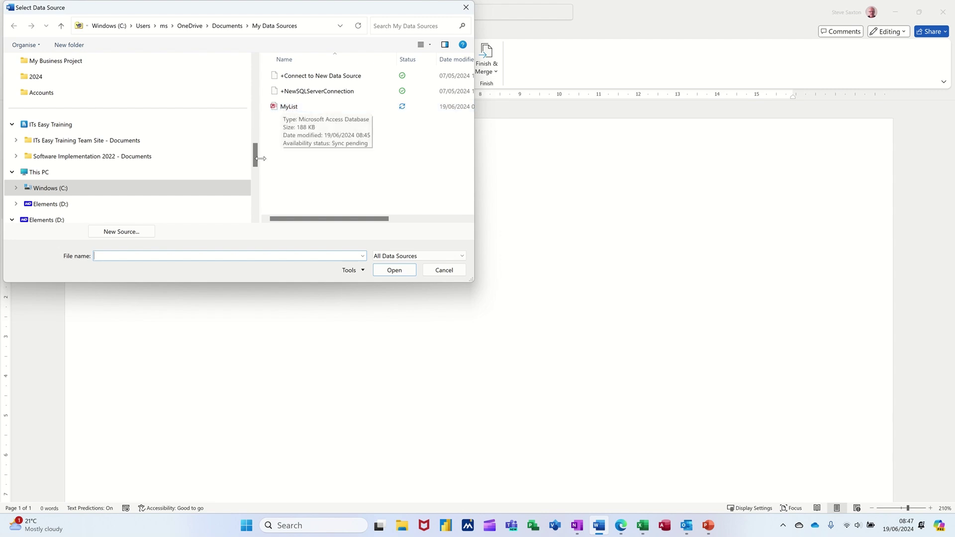
{"action": "left_click_drag", "start_coordinate": [255, 157], "coordinate": [255, 103]}
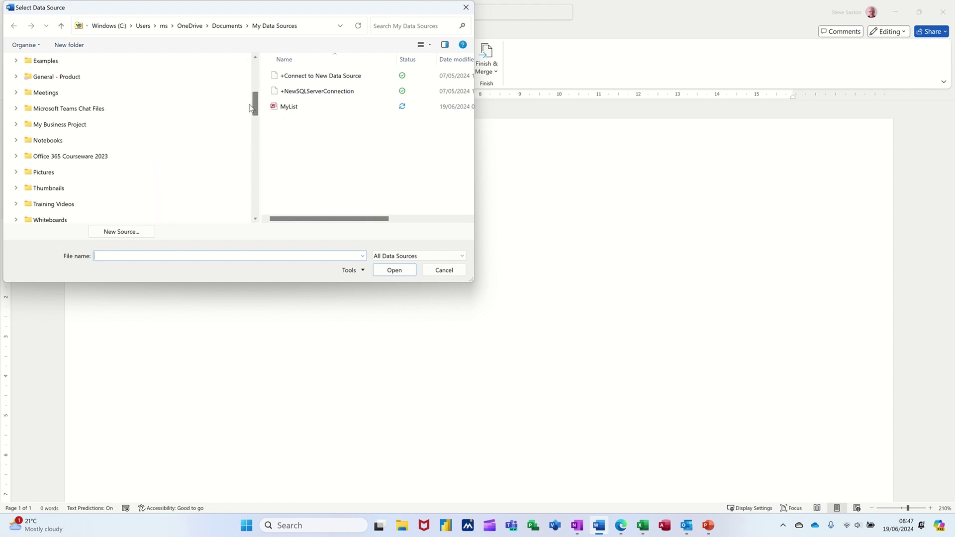
{"action": "left_click", "coordinate": [85, 62]}
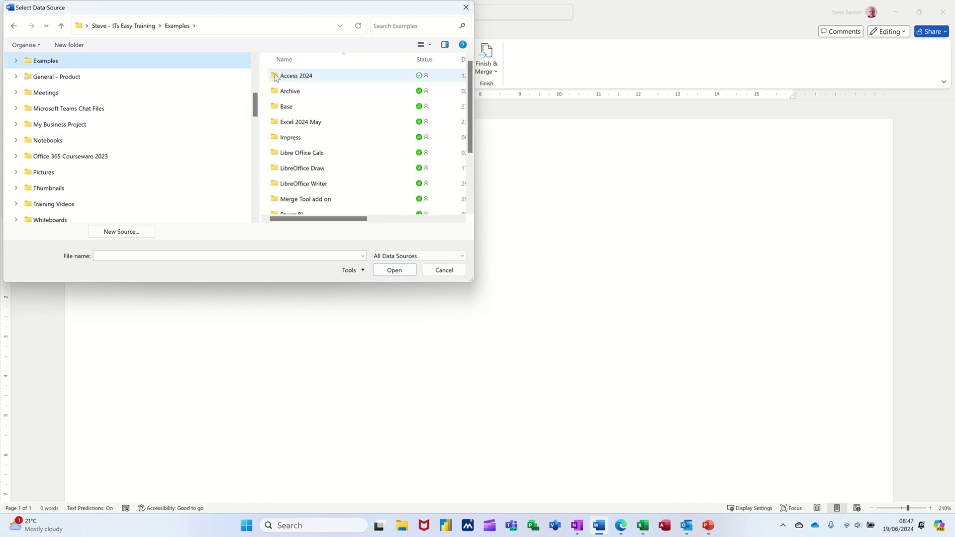
{"action": "double_click", "coordinate": [302, 76]}
{"action": "double_click", "coordinate": [306, 77]}
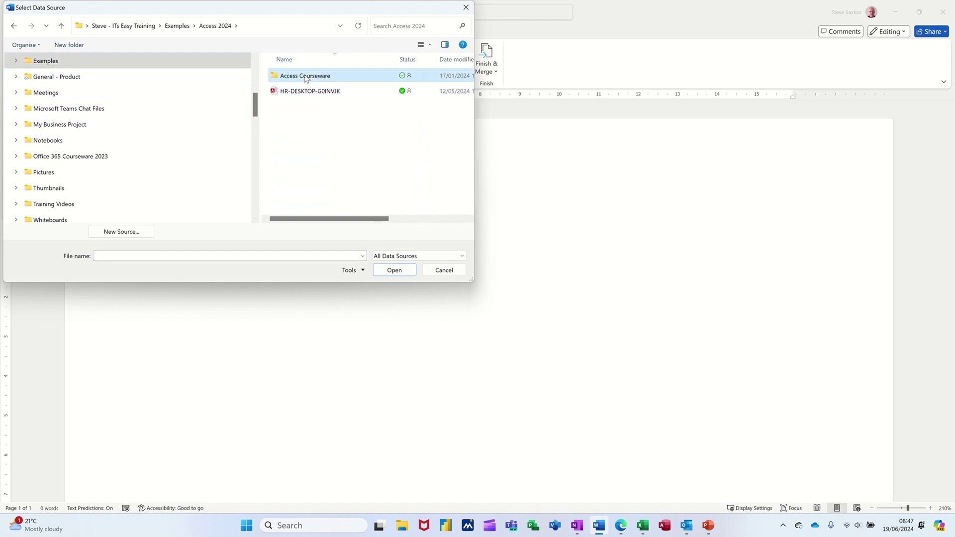
{"action": "left_click", "coordinate": [314, 122]}
{"action": "double_click", "coordinate": [313, 122]}
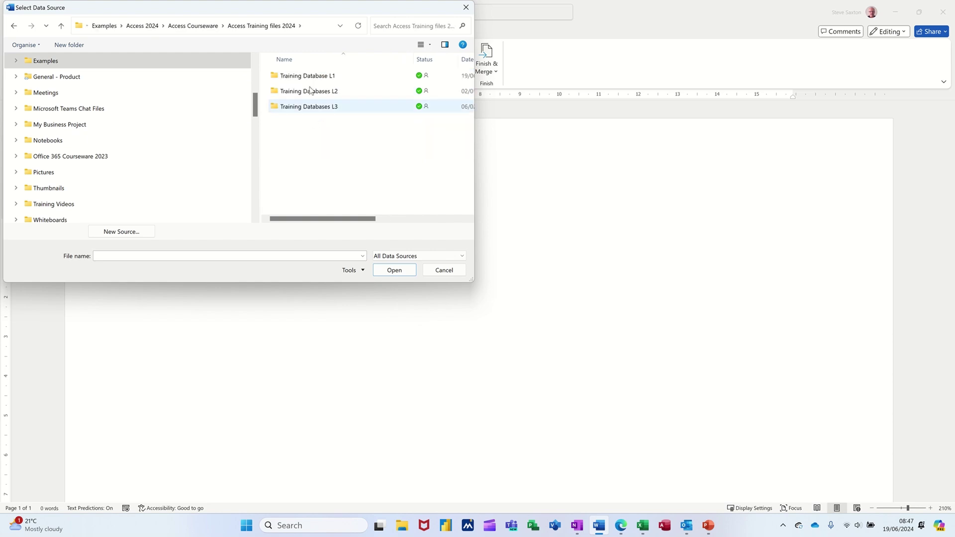
{"action": "double_click", "coordinate": [310, 78]}
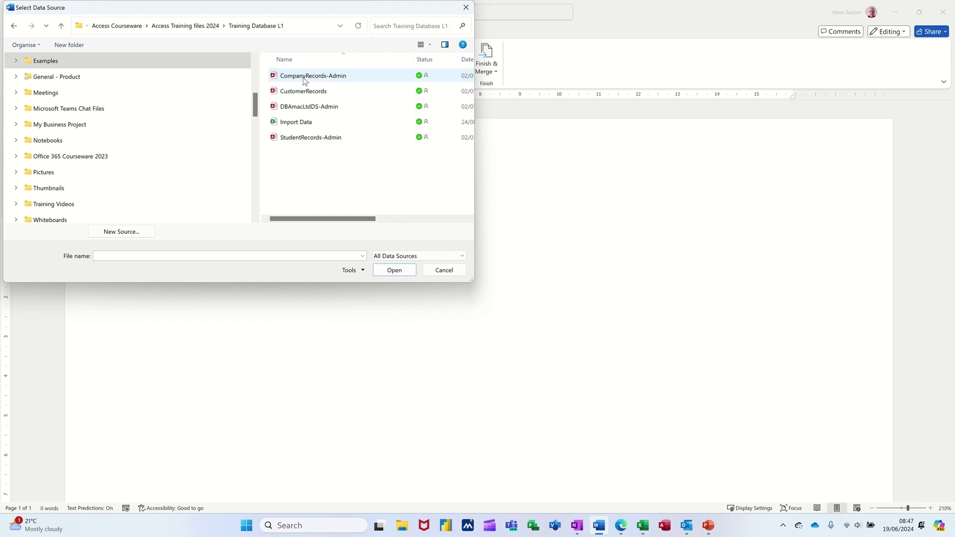
{"action": "double_click", "coordinate": [303, 76]}
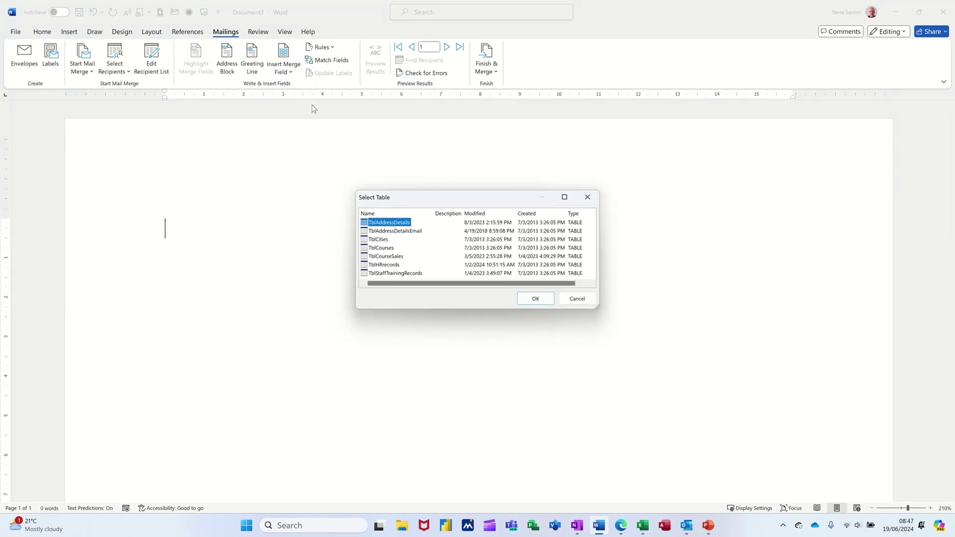
{"action": "double_click", "coordinate": [380, 224]}
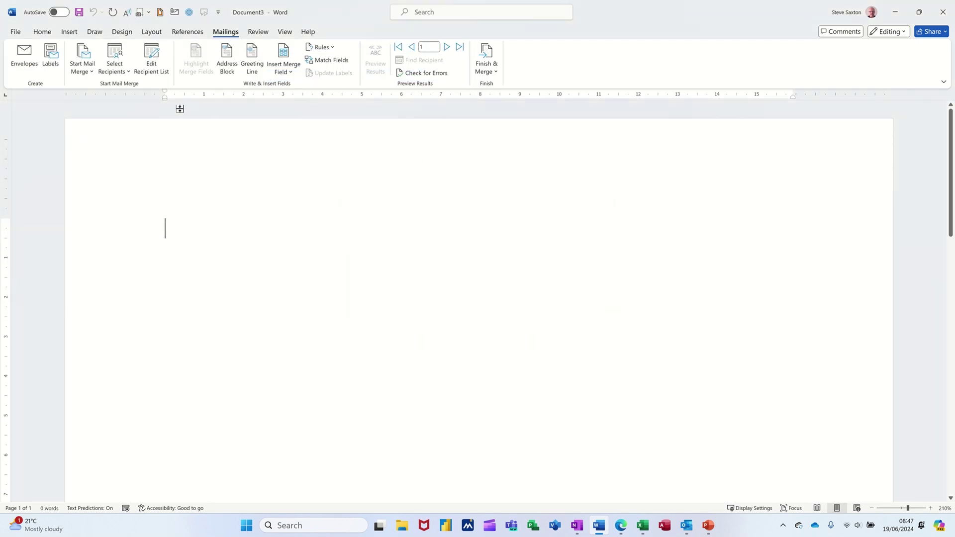
{"action": "left_click", "coordinate": [150, 63]}
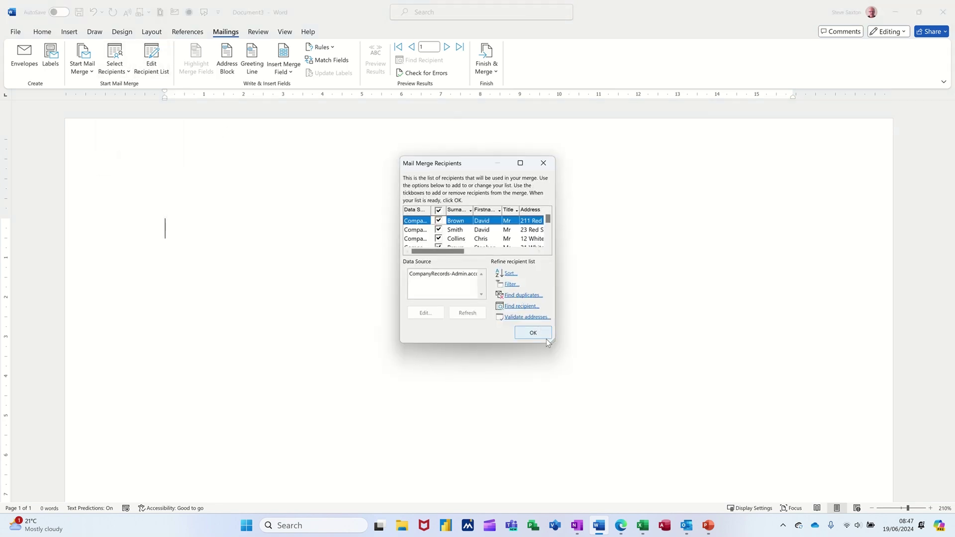
{"action": "left_click_drag", "start_coordinate": [556, 345], "coordinate": [720, 418]}
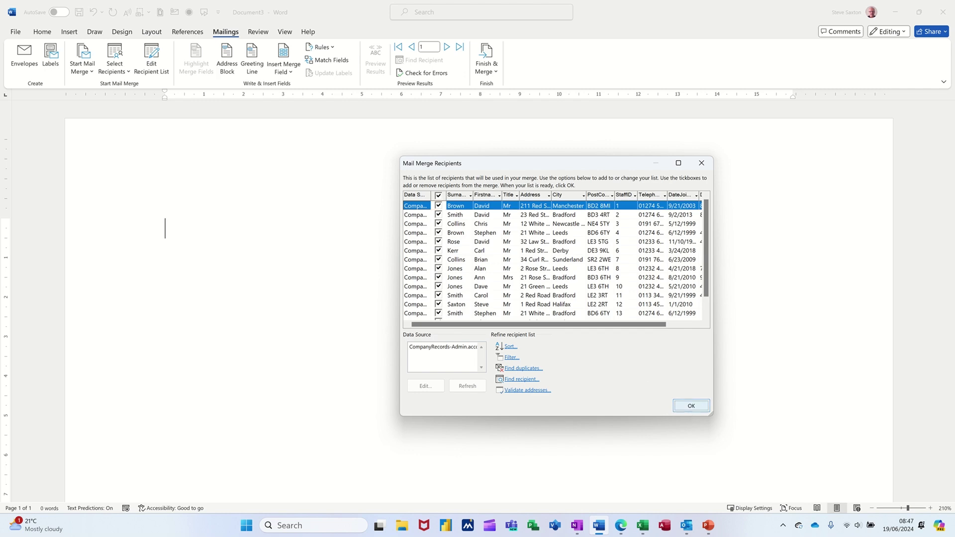
{"action": "left_click", "coordinate": [691, 406]}
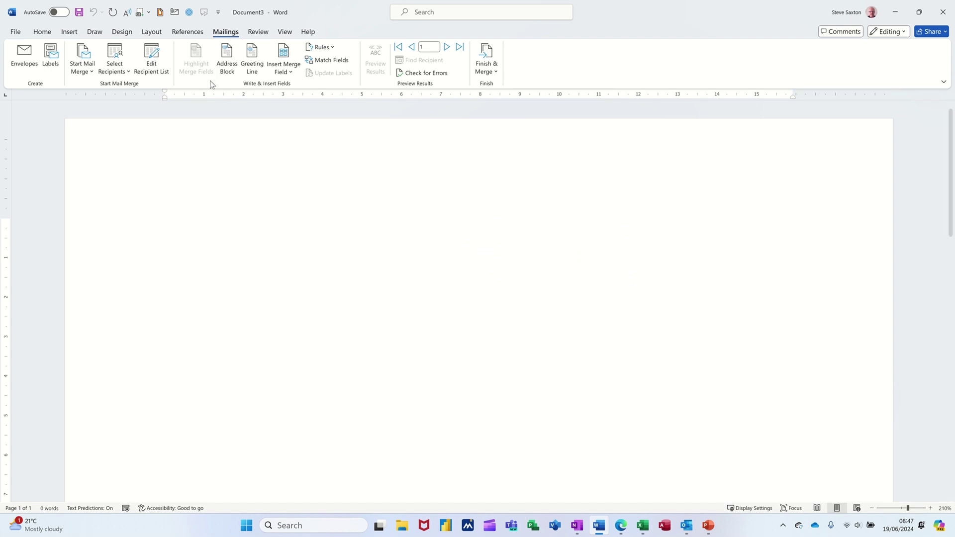
Step: Insert an address block using the Mr Joshua Randall Jr title-and-full-name format
{"action": "left_click", "coordinate": [225, 55]}
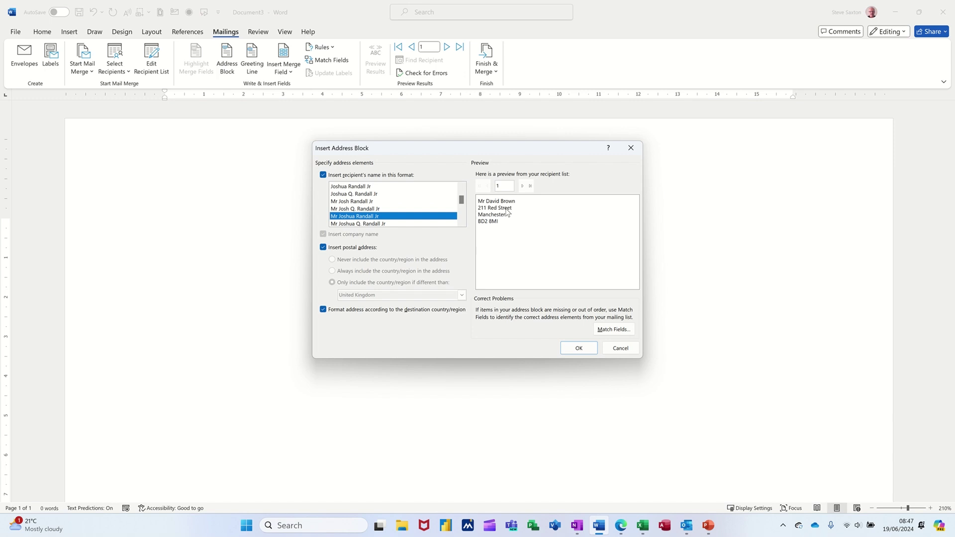
{"action": "left_click", "coordinate": [382, 209]}
{"action": "left_click", "coordinate": [378, 202]}
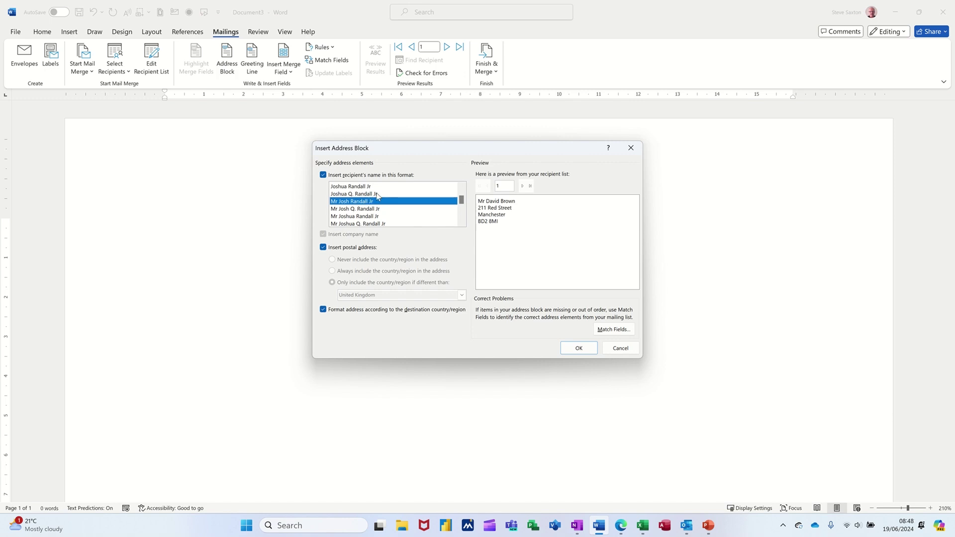
{"action": "left_click", "coordinate": [377, 194]}
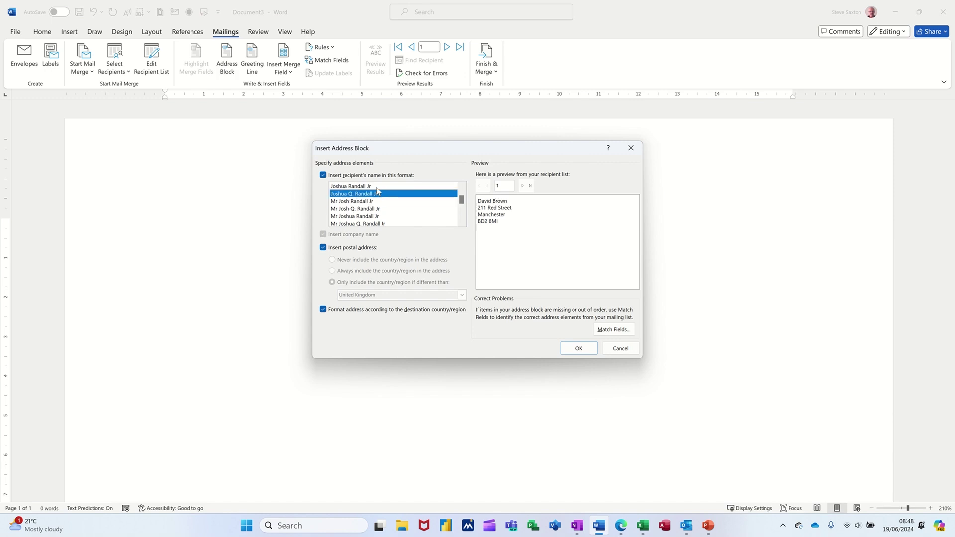
{"action": "left_click", "coordinate": [380, 217]}
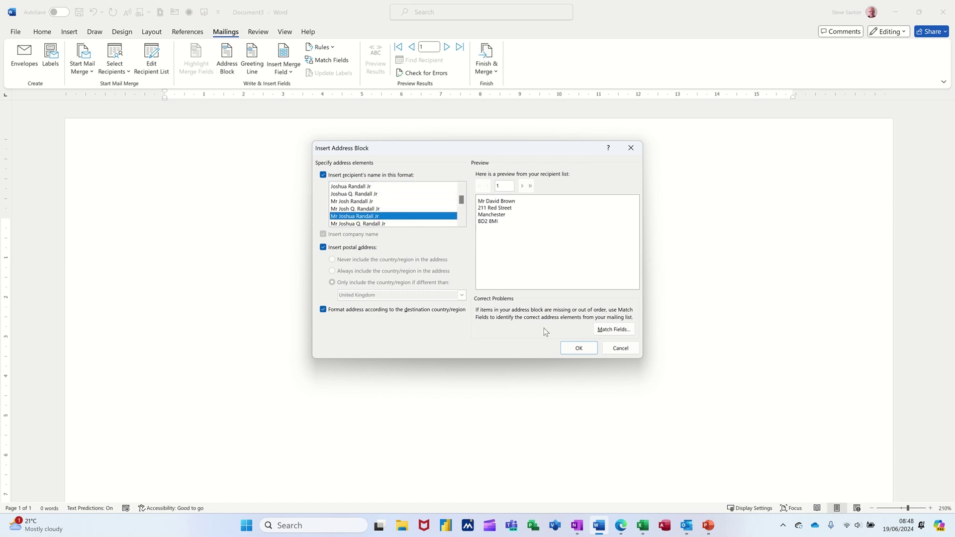
{"action": "left_click", "coordinate": [573, 350]}
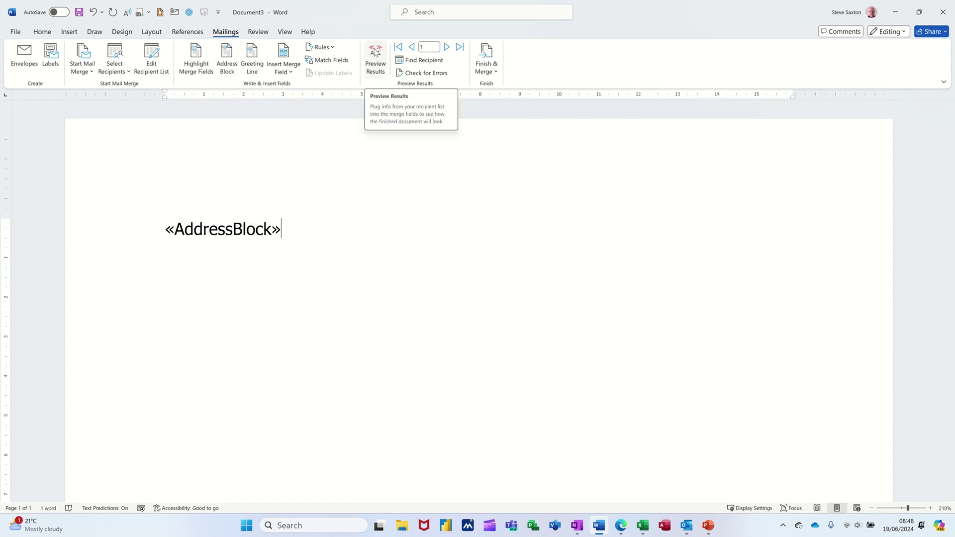
{"action": "left_click", "coordinate": [375, 51]}
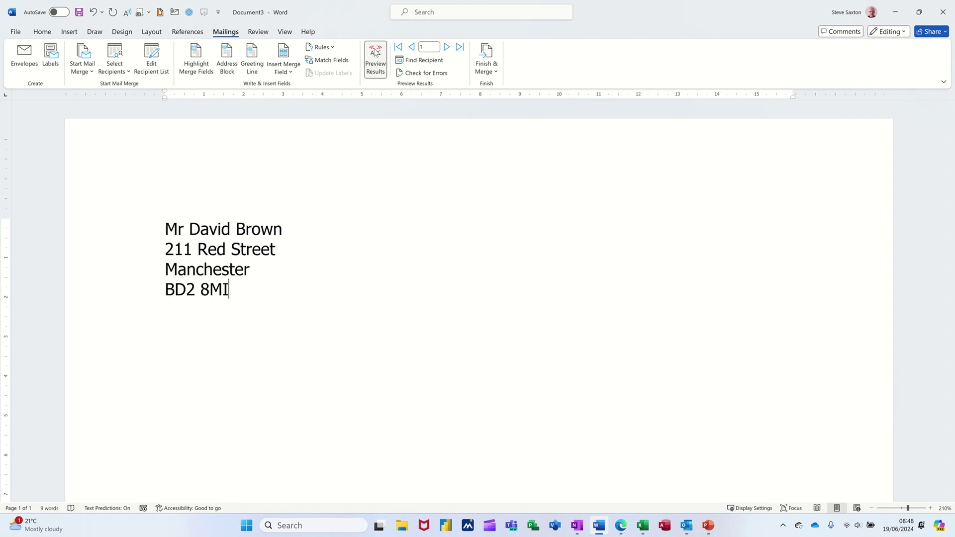
{"action": "key", "text": "Return"}
{"action": "key", "text": "Return"}
{"action": "left_click", "coordinate": [259, 71]}
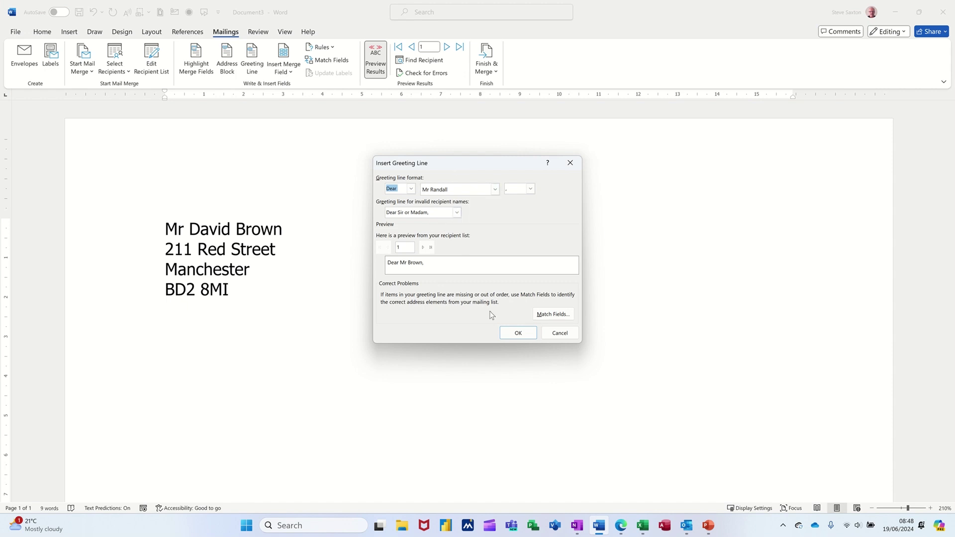
Step: Write the greeting 'Dear «Firstname»', previewed as 'Dear David', and start a new paragraph
{"action": "left_click", "coordinate": [559, 333]}
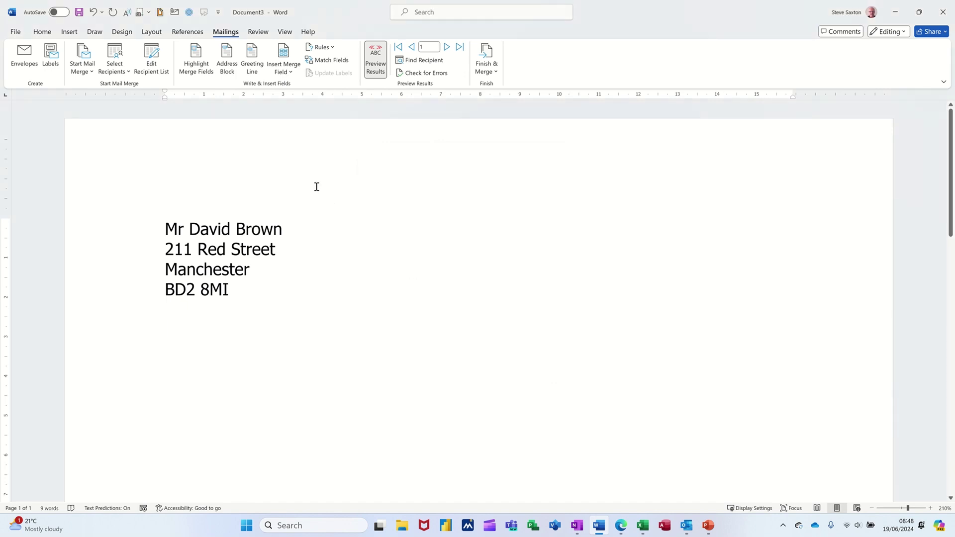
{"action": "left_click", "coordinate": [289, 73]}
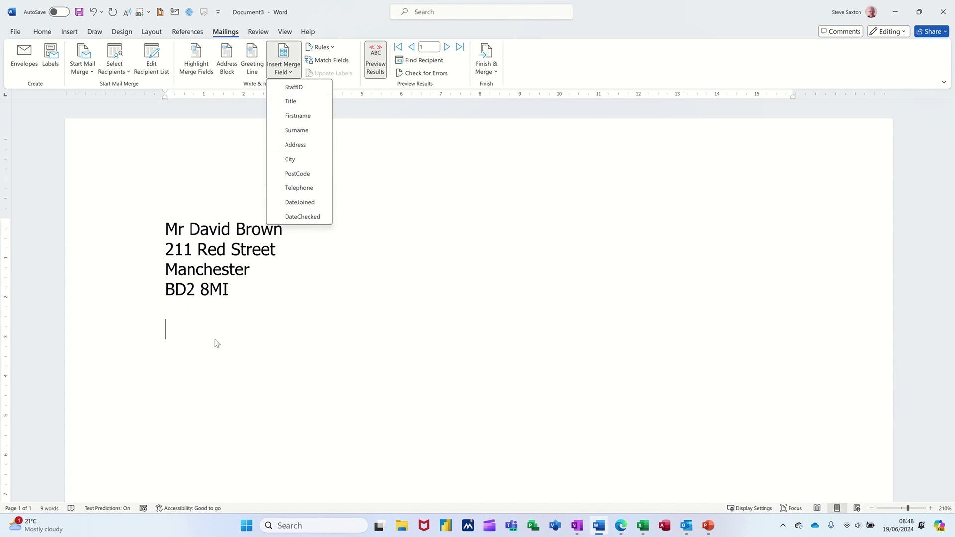
{"action": "left_click", "coordinate": [171, 335]}
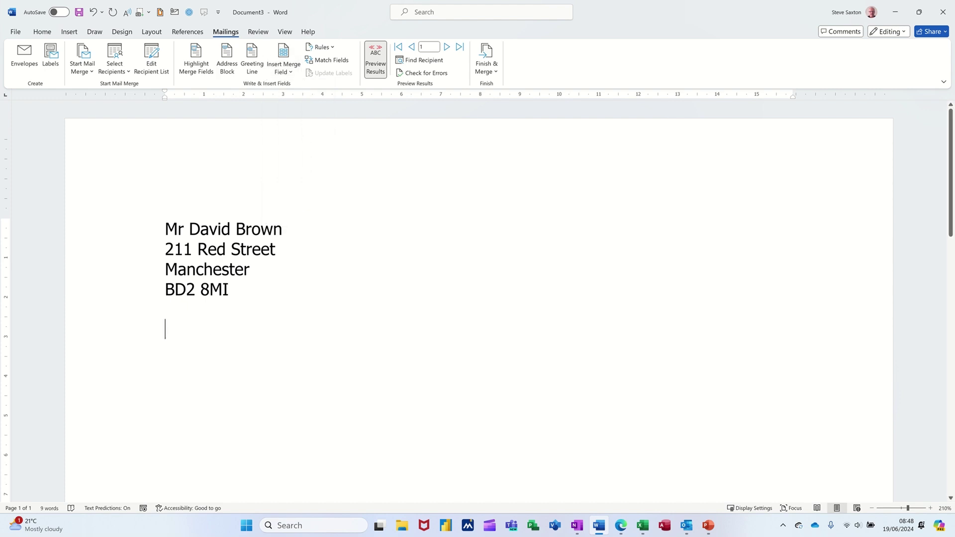
{"action": "type", "text": "Dear"}
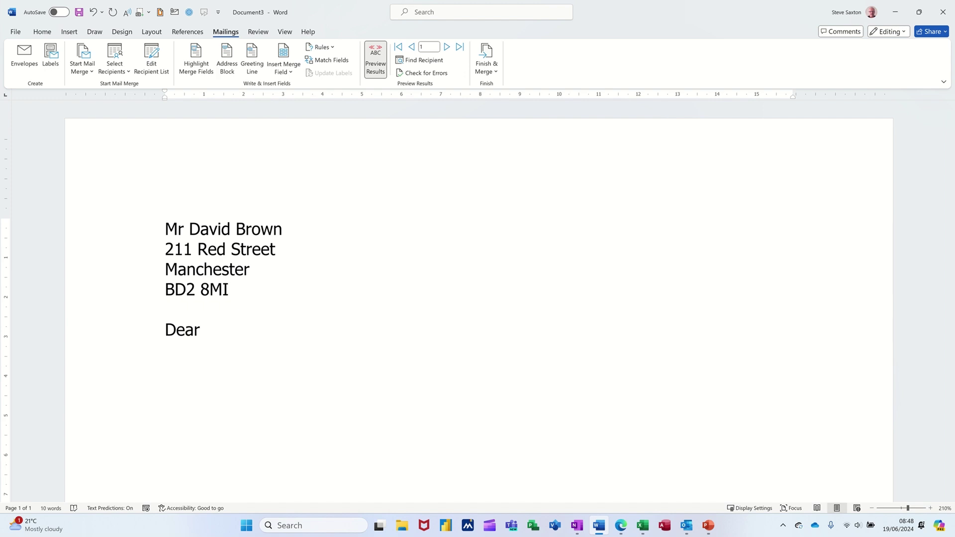
{"action": "left_click", "coordinate": [287, 73]}
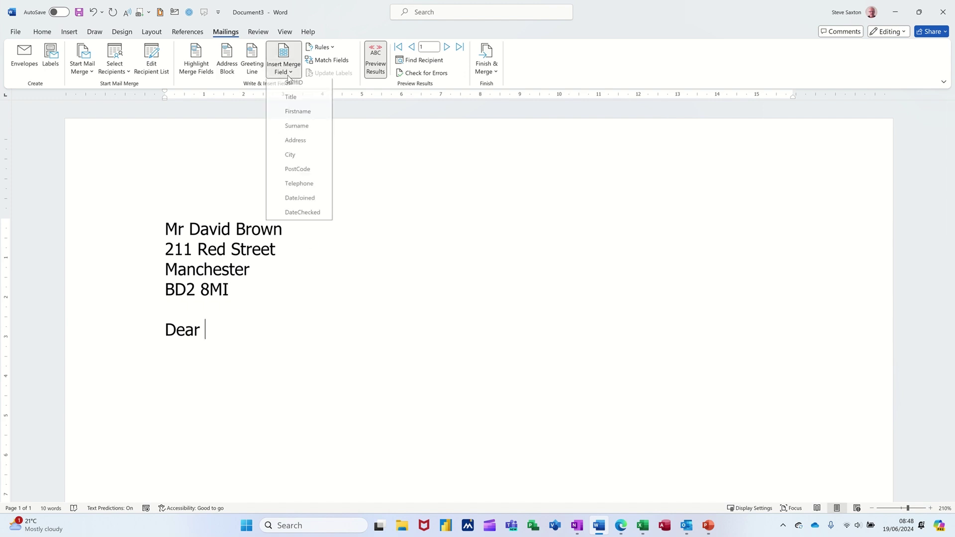
{"action": "left_click", "coordinate": [312, 114]}
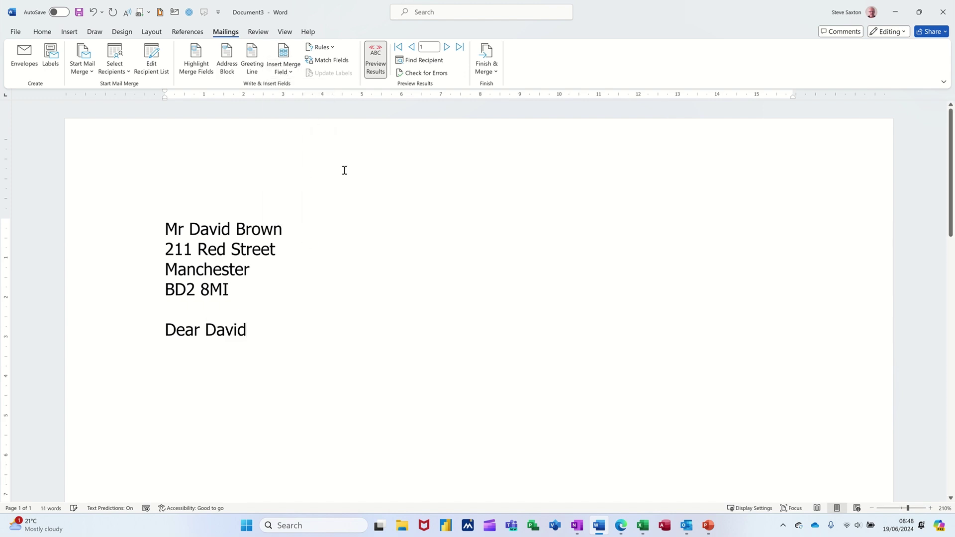
{"action": "left_click", "coordinate": [376, 68]}
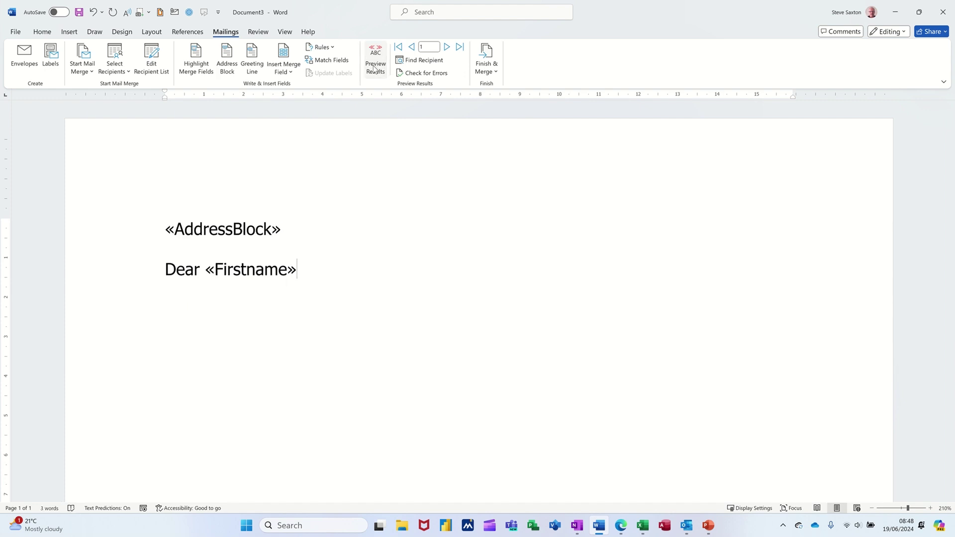
{"action": "left_click", "coordinate": [376, 67]}
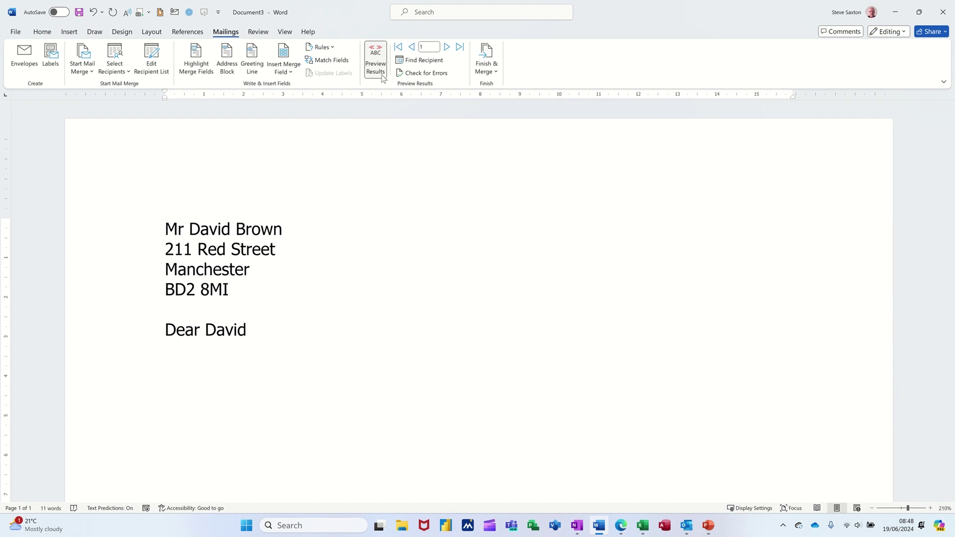
{"action": "key", "text": "Return"}
{"action": "key", "text": "Return"}
{"action": "type", "text": "How d"}
{"action": "type", "text": "id you l"}
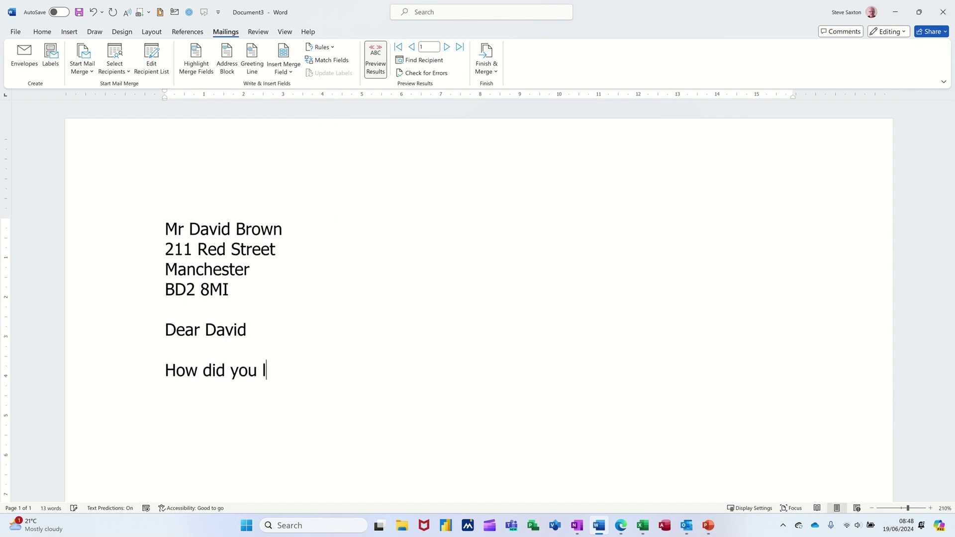
{"action": "type", "text": "ike"}
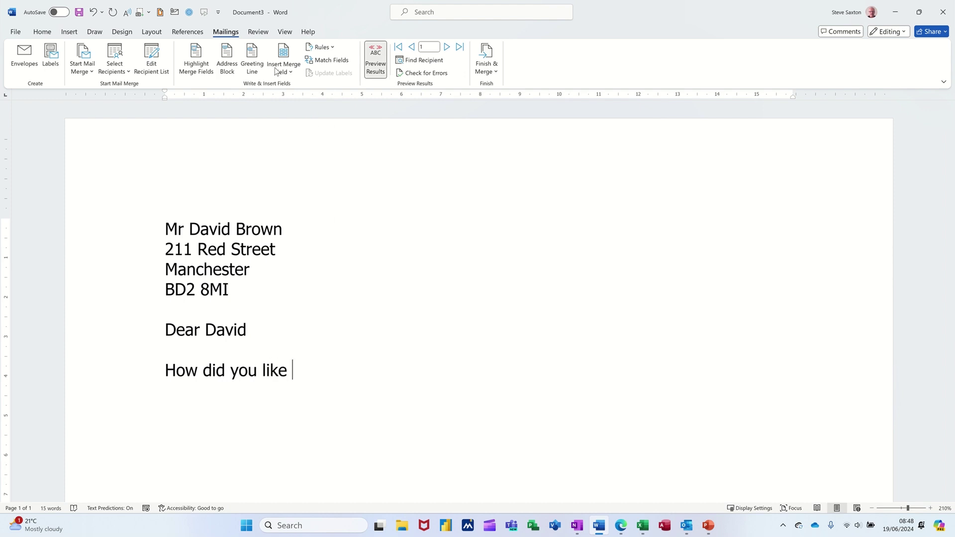
Step: Insert the City merge field after 'How did you like', showing Manchester
{"action": "left_click", "coordinate": [284, 65]}
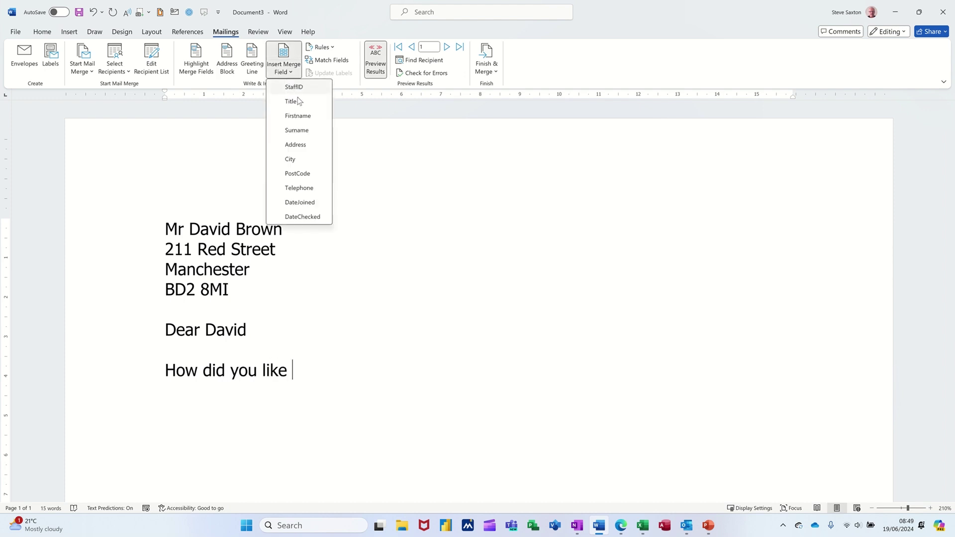
{"action": "left_click", "coordinate": [304, 159]}
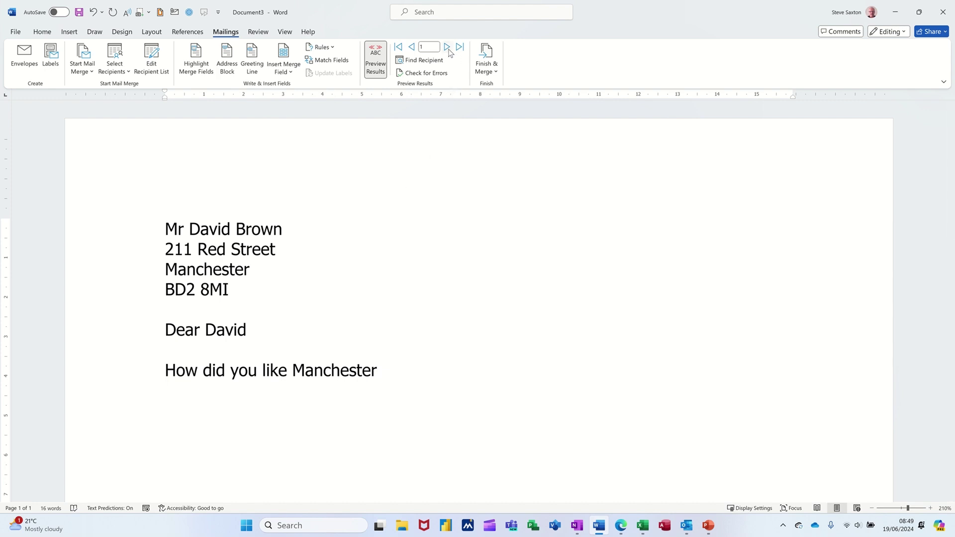
{"action": "left_click", "coordinate": [449, 51]}
{"action": "left_click", "coordinate": [448, 48]}
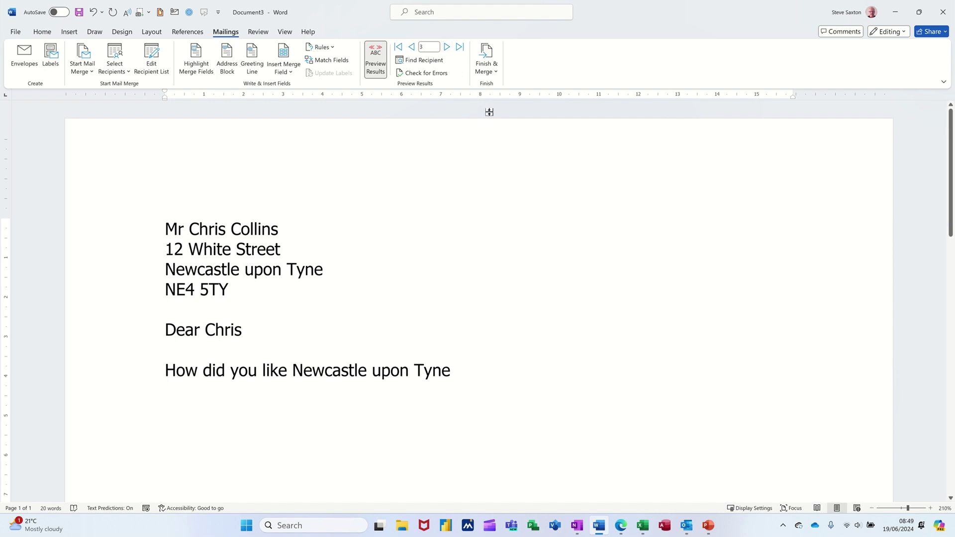
{"action": "left_click", "coordinate": [447, 48]}
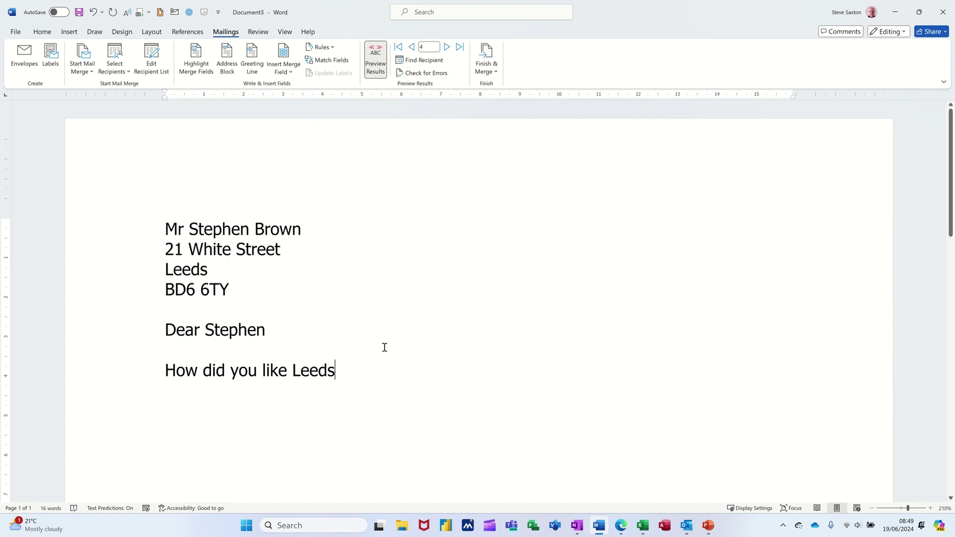
{"action": "left_click", "coordinate": [292, 72]}
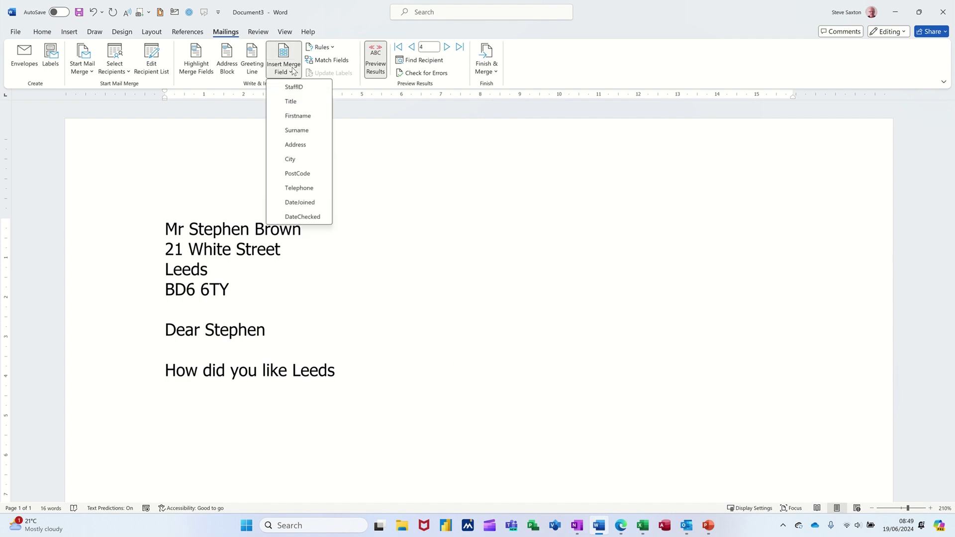
{"action": "left_click", "coordinate": [344, 85]}
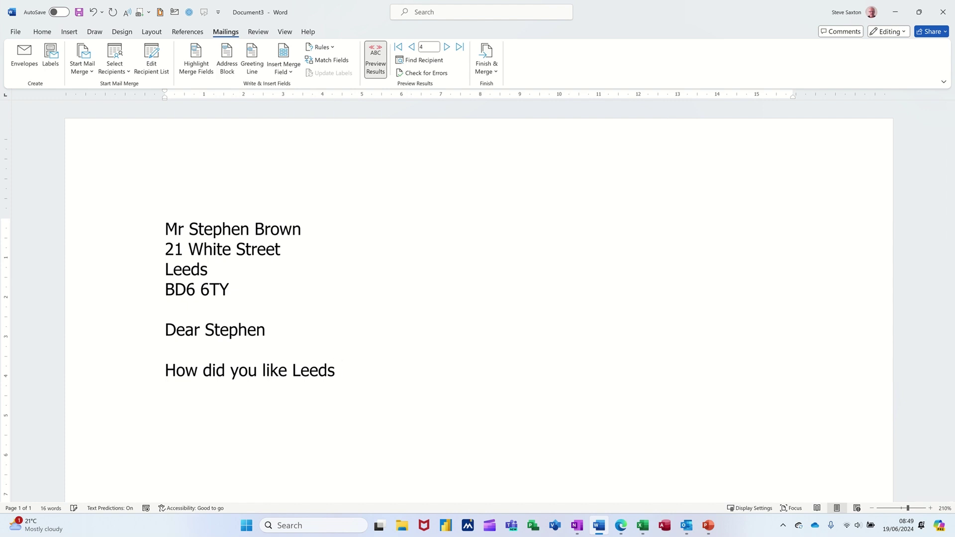
{"action": "type", "text": "...."}
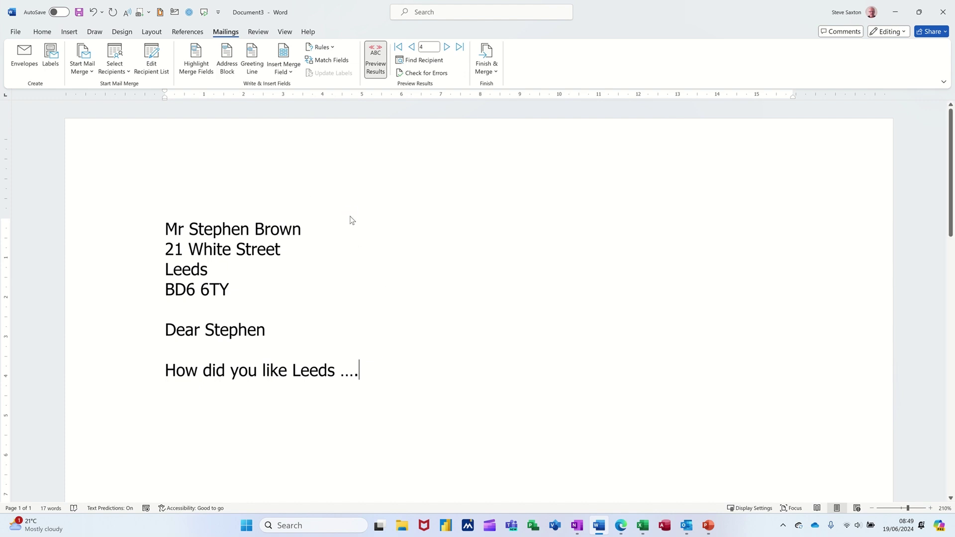
Step: Save the document as 'main letter', keeping OpenDocument Text format despite the compatibility warning
{"action": "key", "text": "F12"}
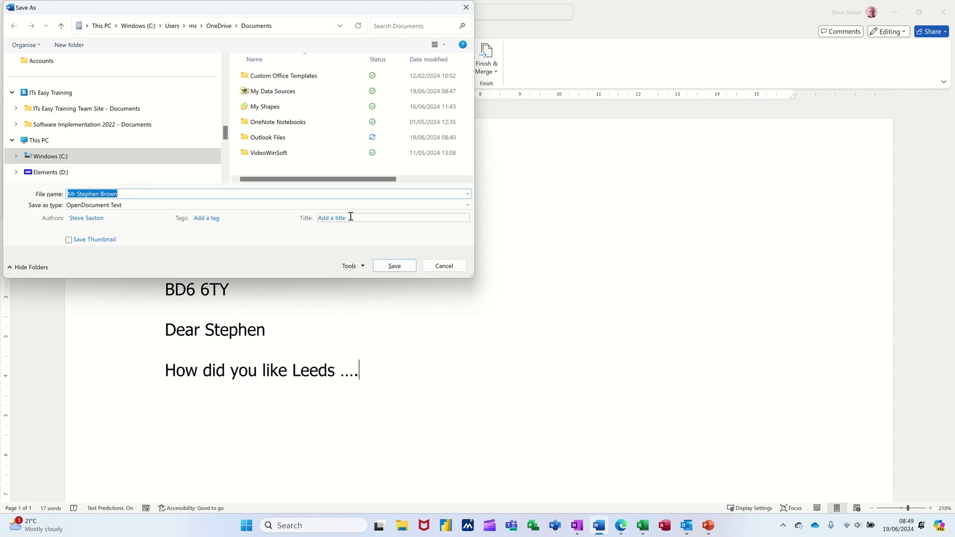
{"action": "type", "text": "m"}
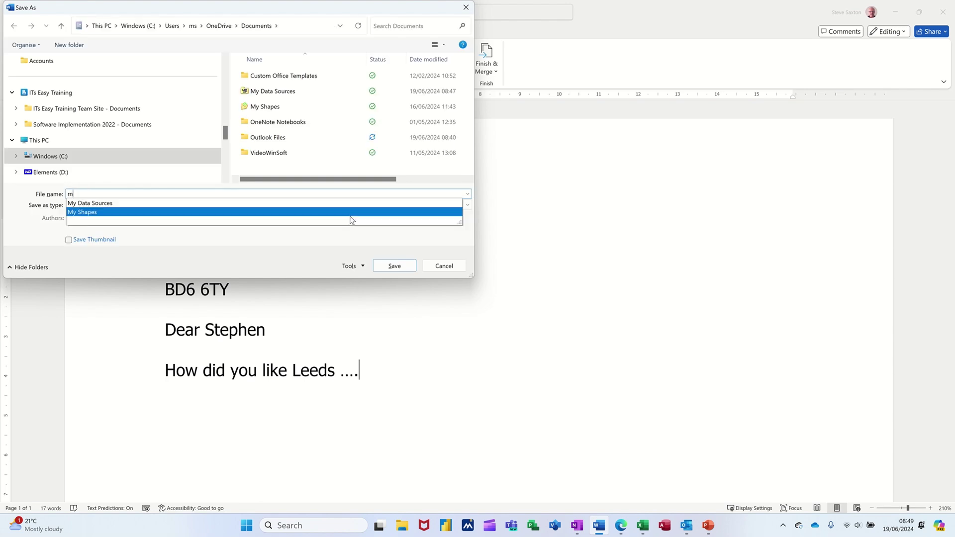
{"action": "type", "text": "ain letter"}
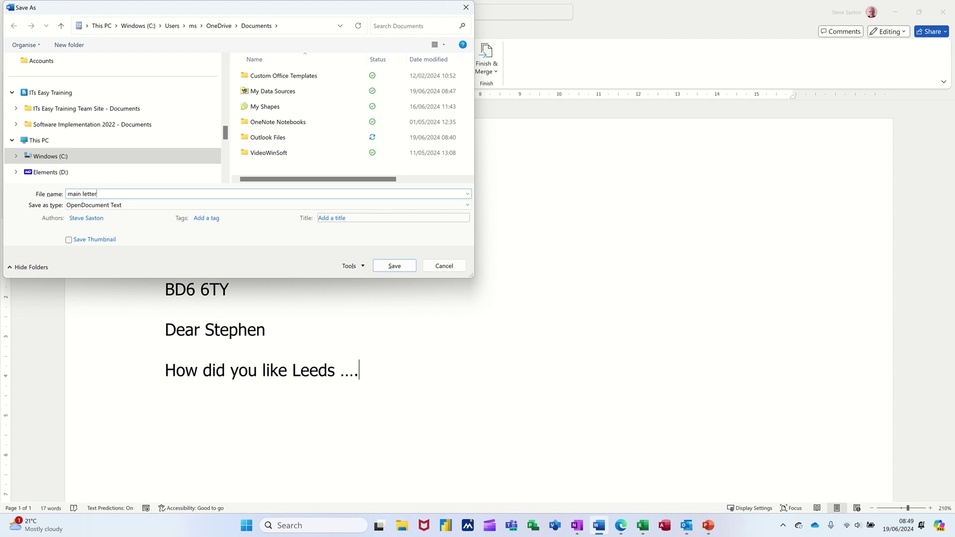
{"action": "key", "text": "ctrl+a"}
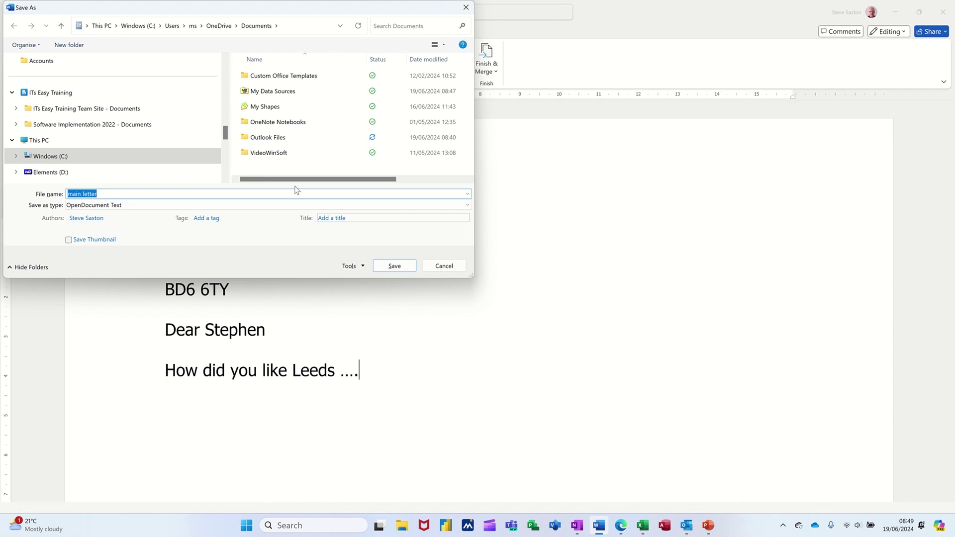
{"action": "key", "text": "Return"}
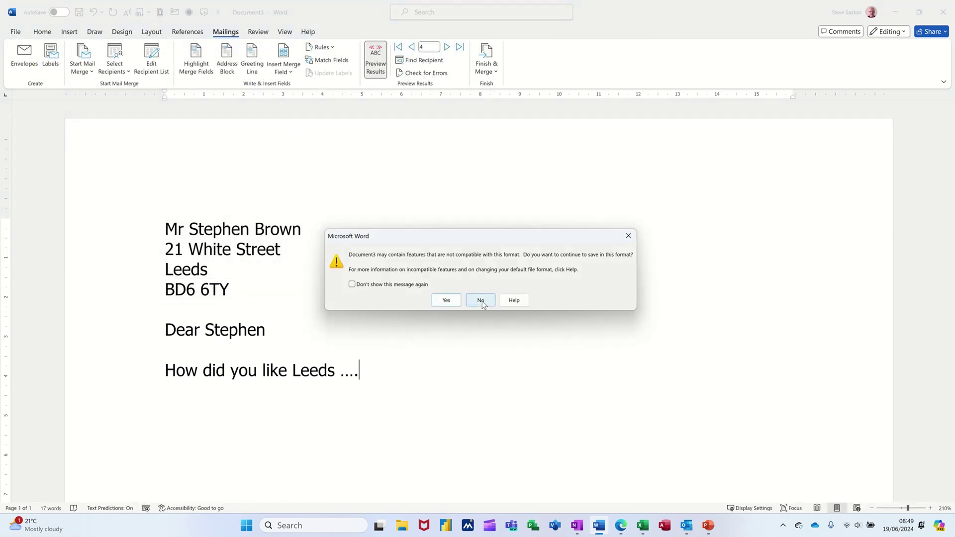
{"action": "left_click", "coordinate": [482, 303]}
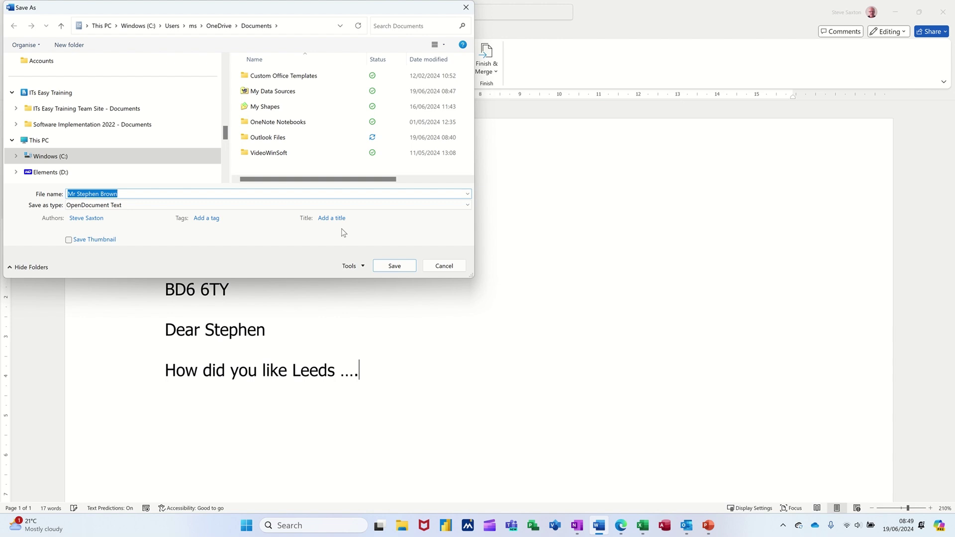
{"action": "type", "text": "main letter"}
{"action": "key", "text": "Return"}
{"action": "left_click", "coordinate": [445, 300]}
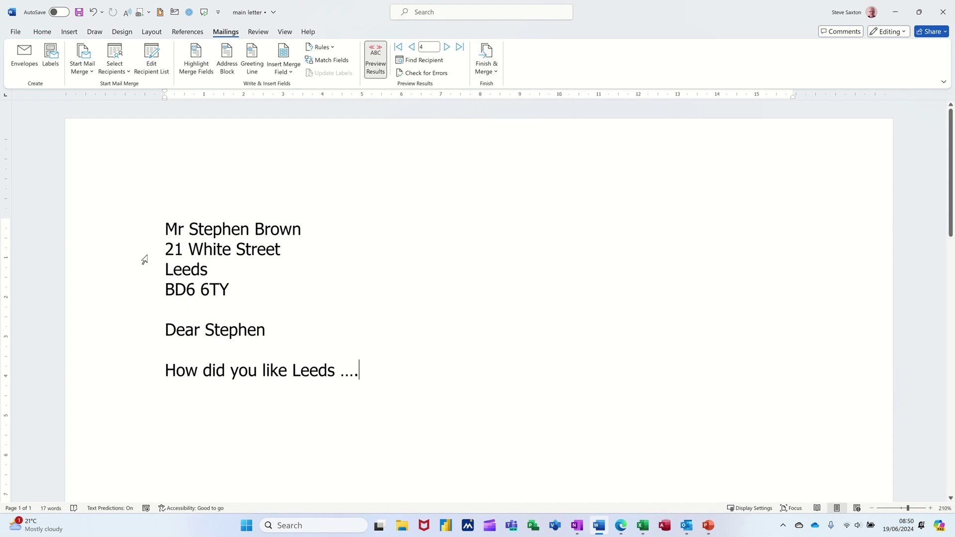
{"action": "left_click", "coordinate": [490, 60]}
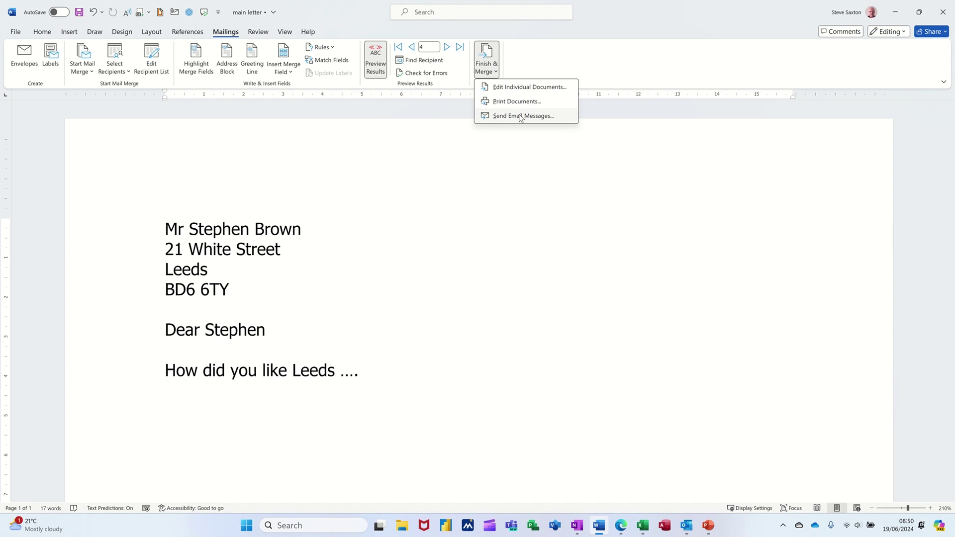
{"action": "left_click", "coordinate": [512, 88]}
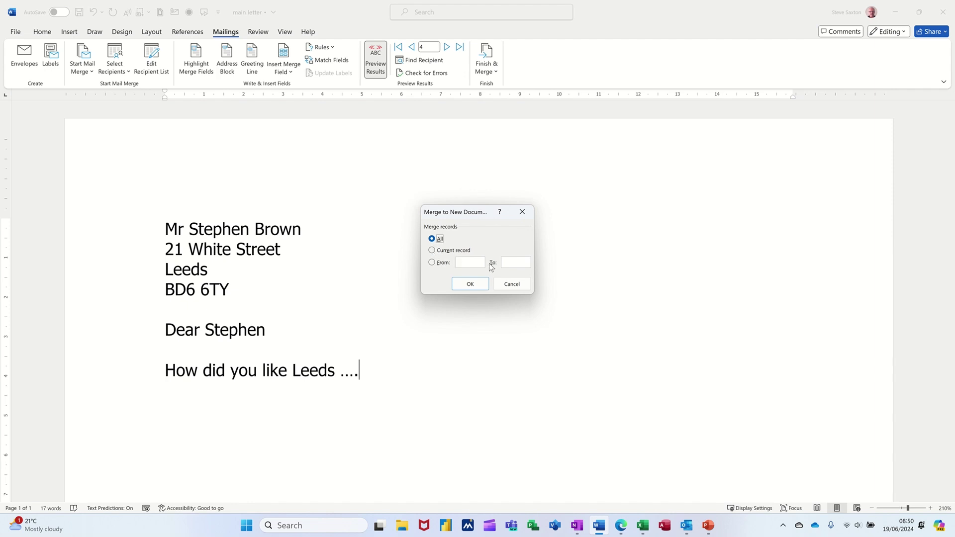
{"action": "left_click", "coordinate": [469, 284]}
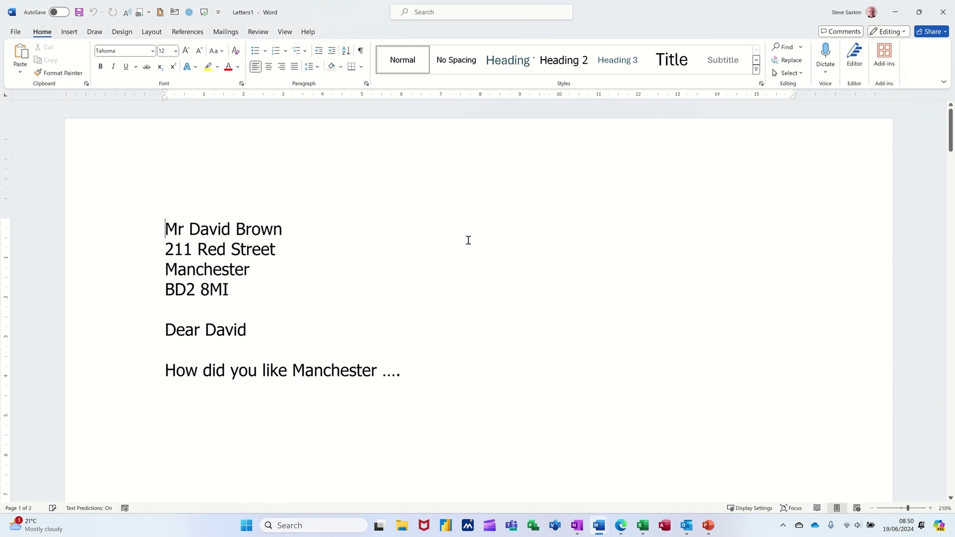
{"action": "scroll", "coordinate": [491, 247], "scroll_direction": "down", "scroll_amount": 4}
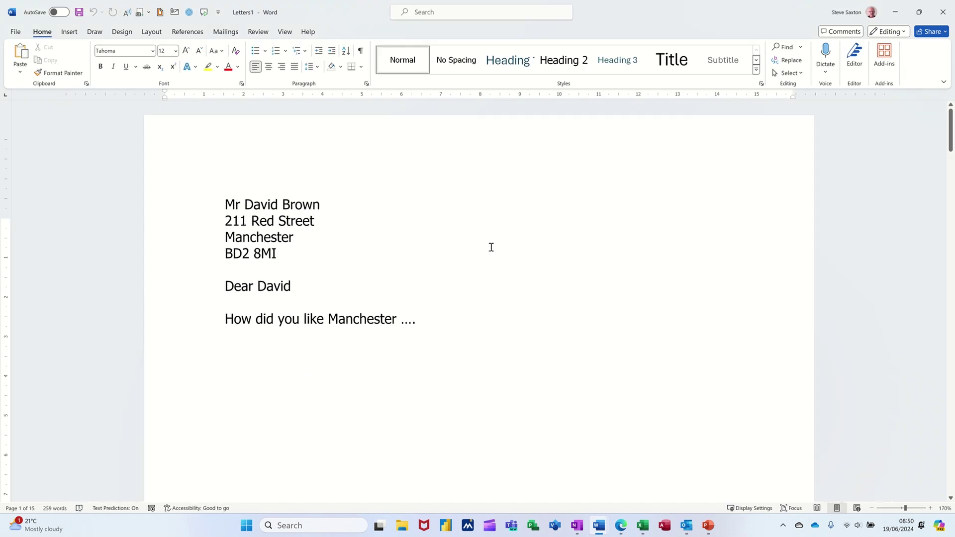
{"action": "scroll", "coordinate": [491, 247], "scroll_direction": "down", "scroll_amount": 4}
{"action": "scroll", "coordinate": [491, 248], "scroll_direction": "down", "scroll_amount": 3}
{"action": "scroll", "coordinate": [486, 252], "scroll_direction": "down", "scroll_amount": 1}
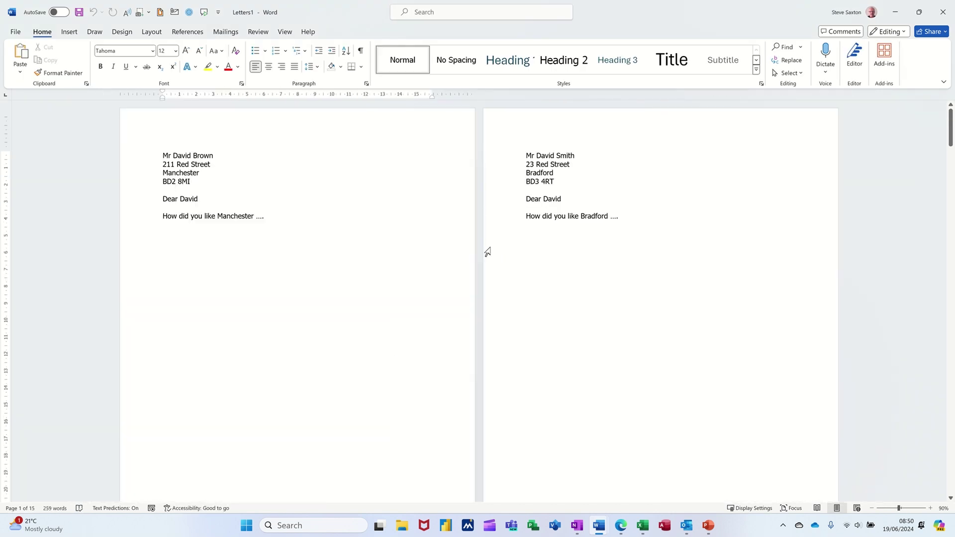
{"action": "scroll", "coordinate": [487, 252], "scroll_direction": "down", "scroll_amount": 1}
{"action": "scroll", "coordinate": [487, 253], "scroll_direction": "down", "scroll_amount": 3}
{"action": "scroll", "coordinate": [490, 247], "scroll_direction": "down", "scroll_amount": 1}
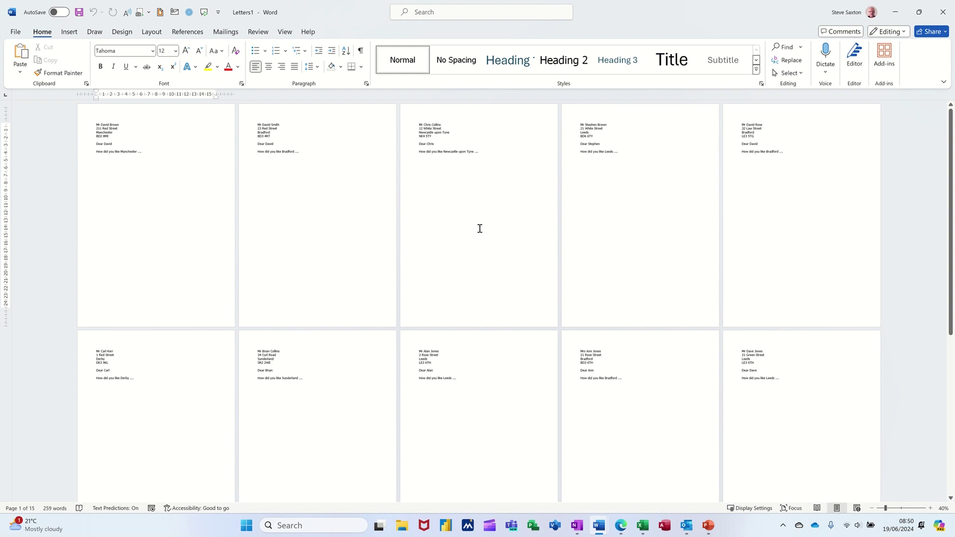
{"action": "scroll", "coordinate": [520, 294], "scroll_direction": "down", "scroll_amount": 1}
{"action": "scroll", "coordinate": [521, 296], "scroll_direction": "down", "scroll_amount": 2}
{"action": "scroll", "coordinate": [519, 294], "scroll_direction": "down", "scroll_amount": 1}
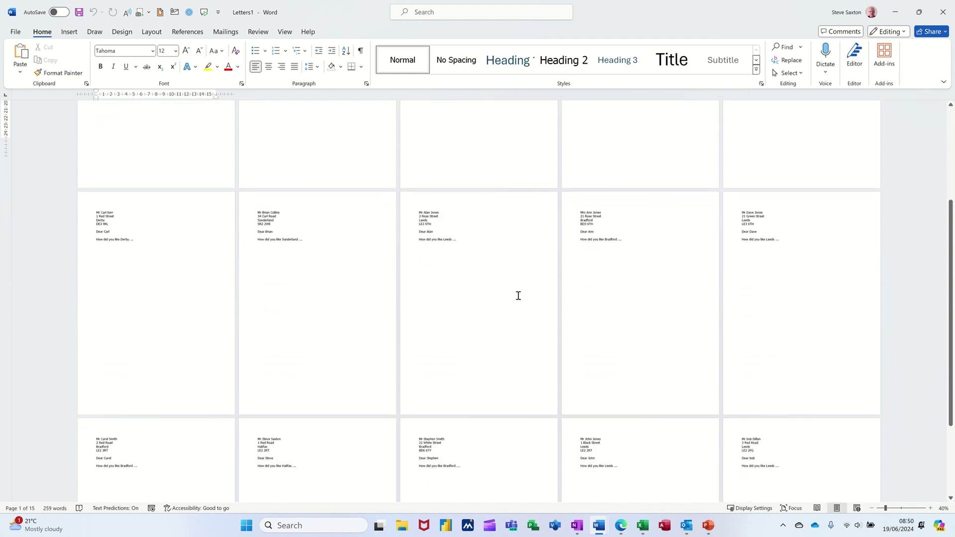
{"action": "scroll", "coordinate": [518, 280], "scroll_direction": "down", "scroll_amount": 1}
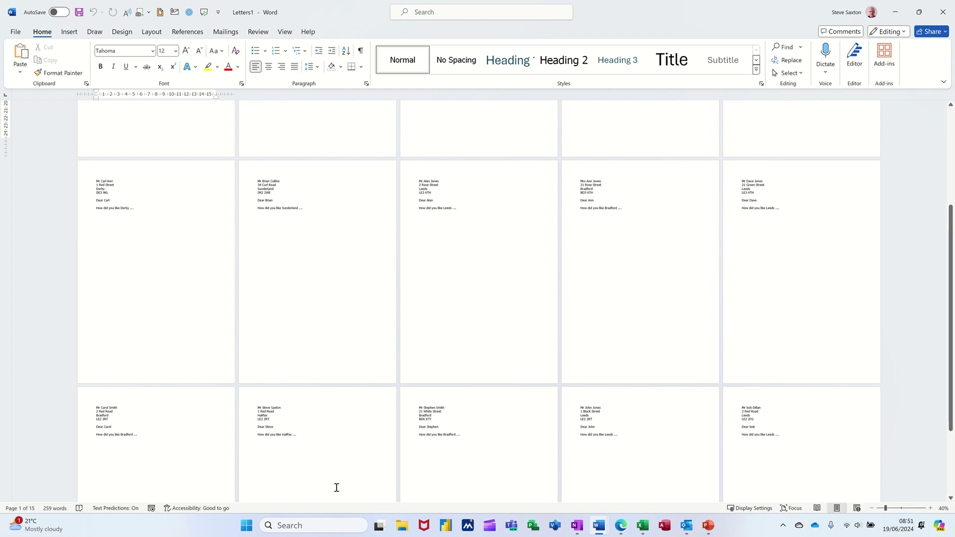
Step: Close the merged Letters1 document without saving it
{"action": "key", "text": "ctrl+w"}
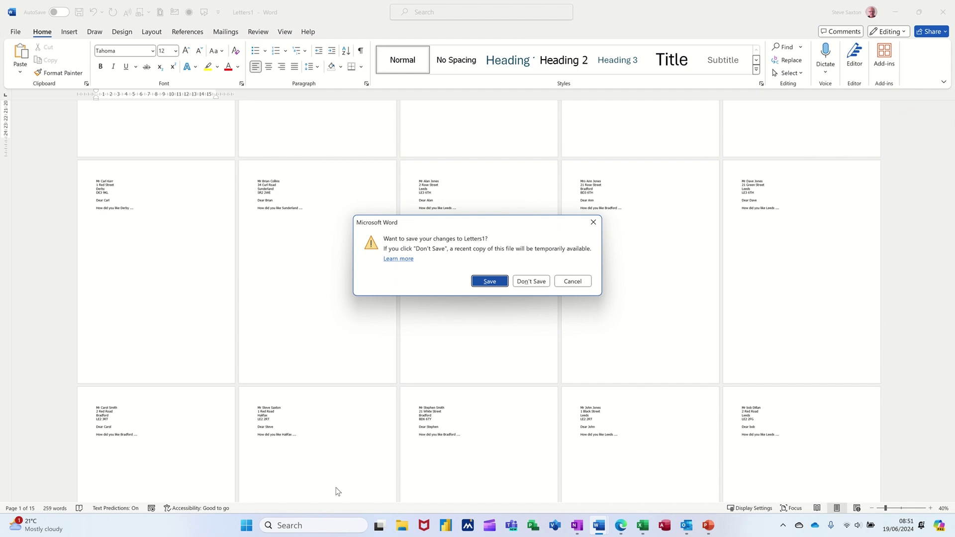
{"action": "key", "text": "n"}
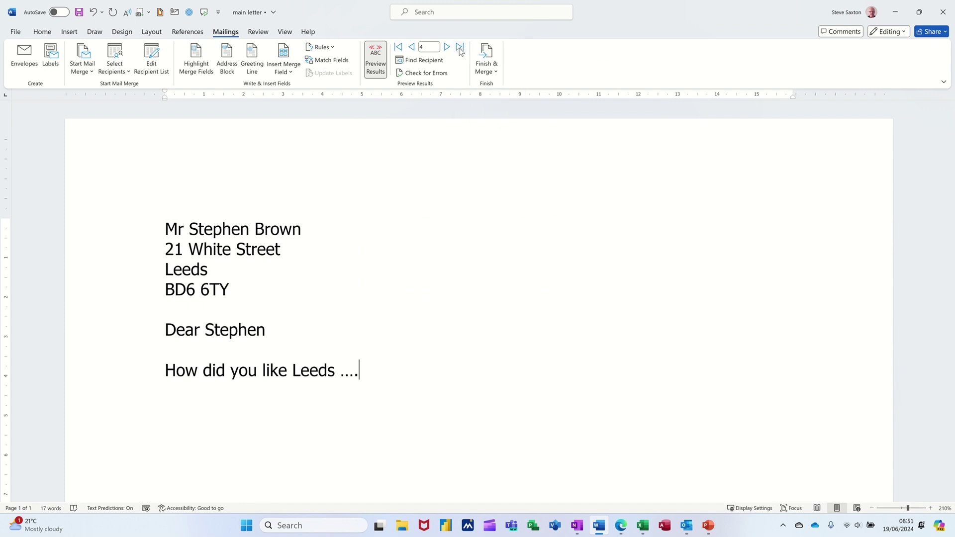
Step: Show the last recipient, bob Dillan, then close the main letter, saving it in its current format
{"action": "left_click", "coordinate": [461, 48]}
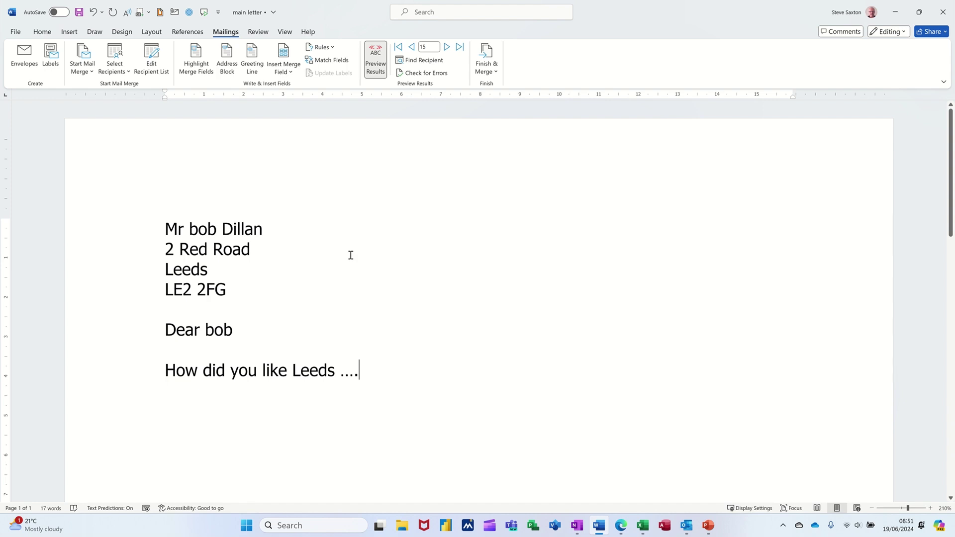
{"action": "key", "text": "alt+F4"}
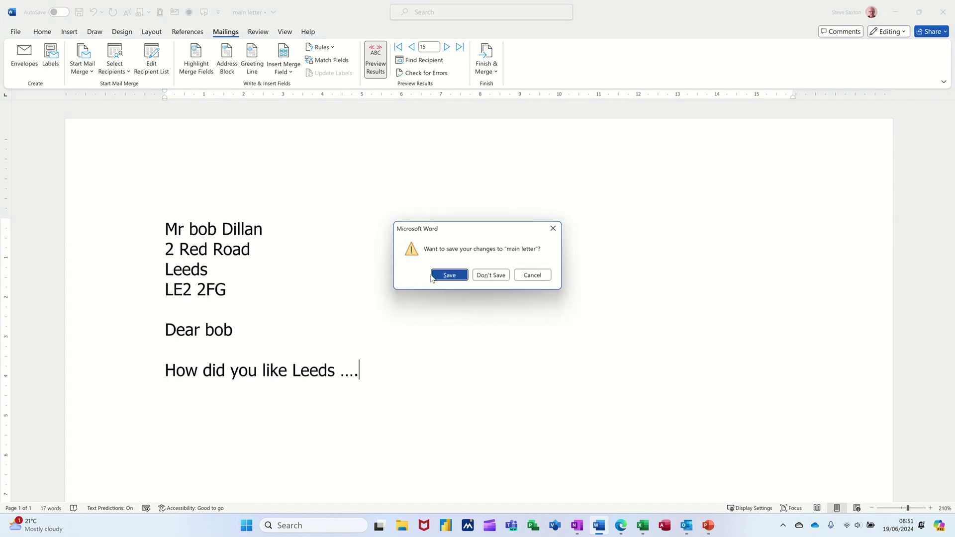
{"action": "left_click", "coordinate": [434, 278]}
{"action": "left_click", "coordinate": [440, 302]}
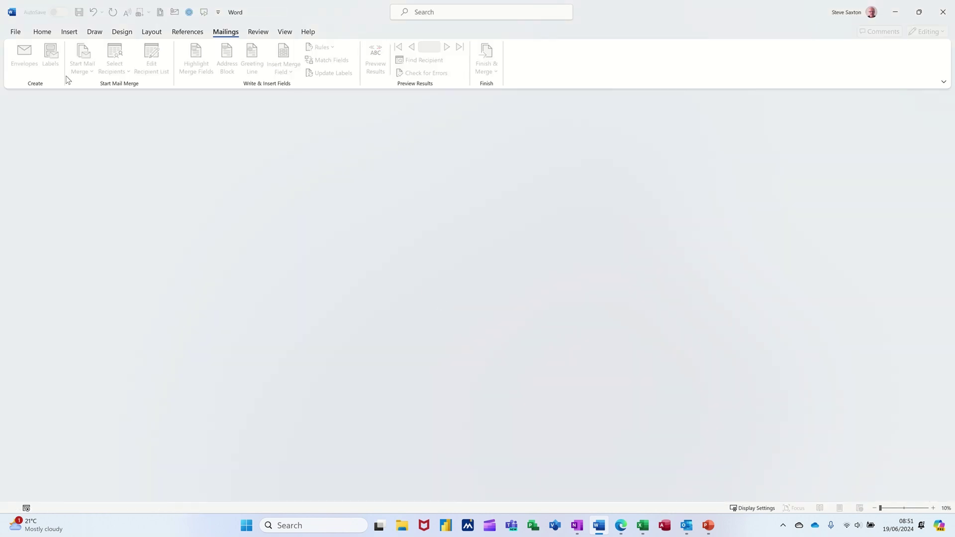
Step: Reopen 'main letter' from Recent, allow its address data, and dismiss the Upload Blocked bar
{"action": "left_click", "coordinate": [17, 34]}
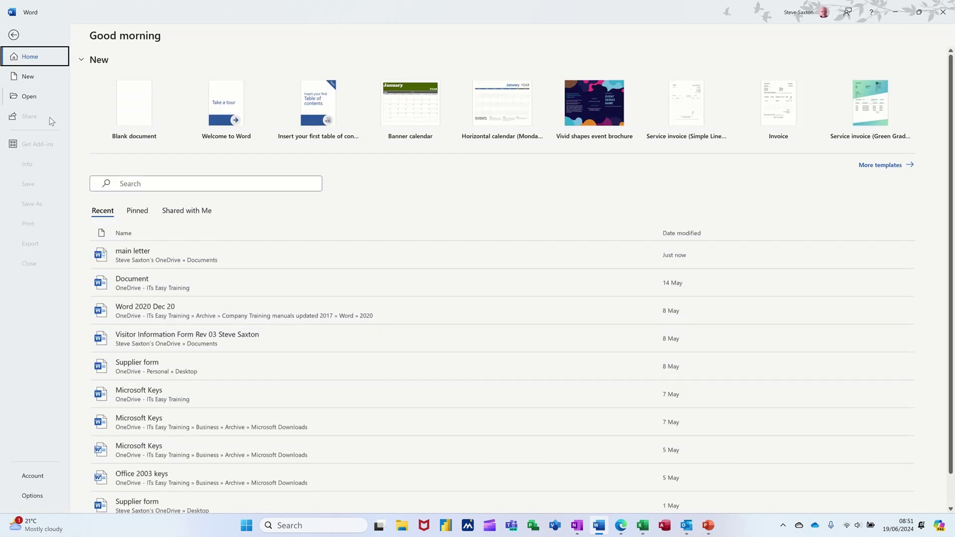
{"action": "left_click", "coordinate": [144, 256]}
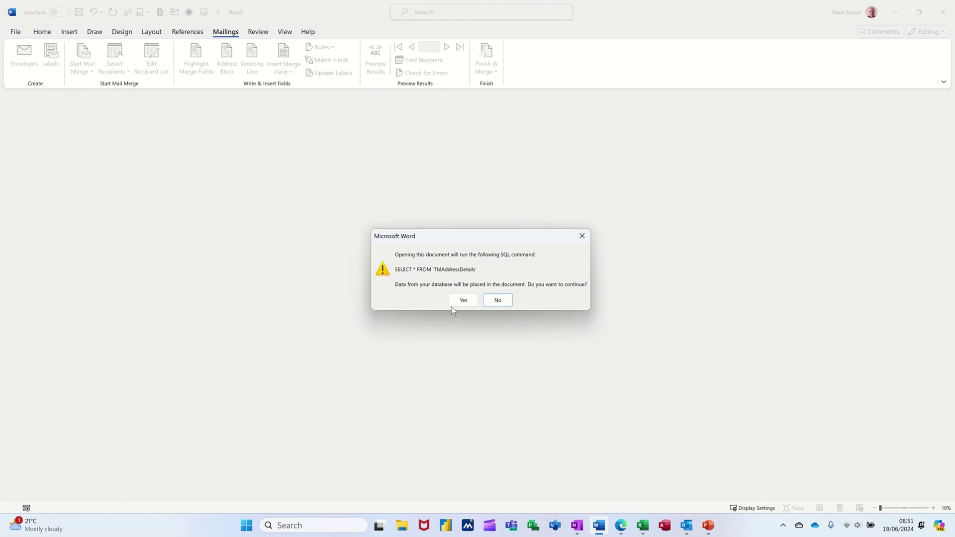
{"action": "left_click", "coordinate": [463, 300]}
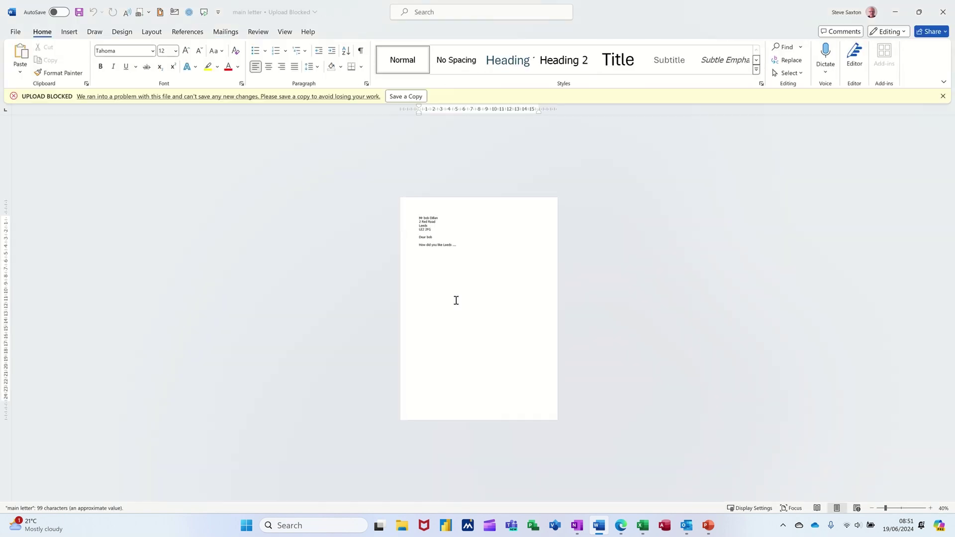
{"action": "scroll", "coordinate": [667, 326], "scroll_direction": "up", "scroll_amount": 9, "text": "ctrl"}
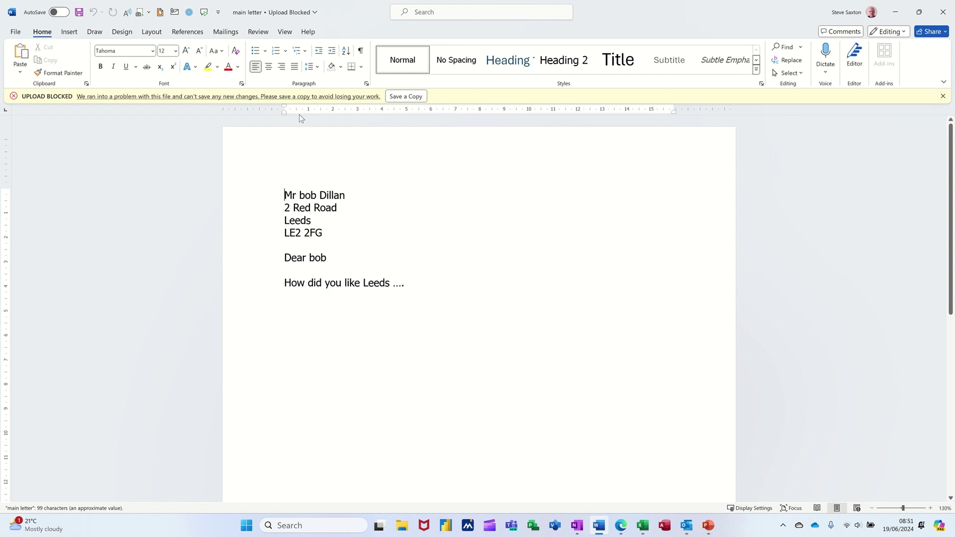
{"action": "left_click", "coordinate": [223, 33]}
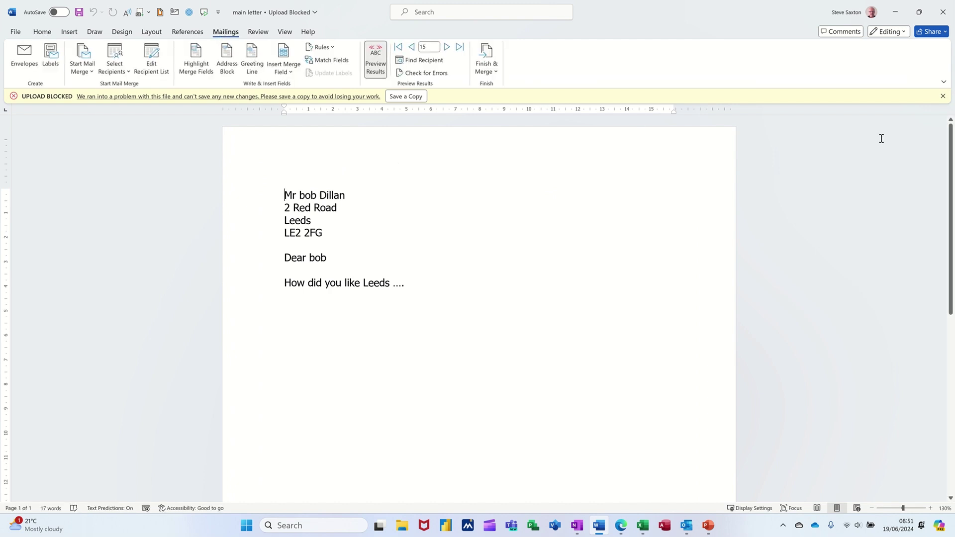
{"action": "left_click", "coordinate": [944, 96]}
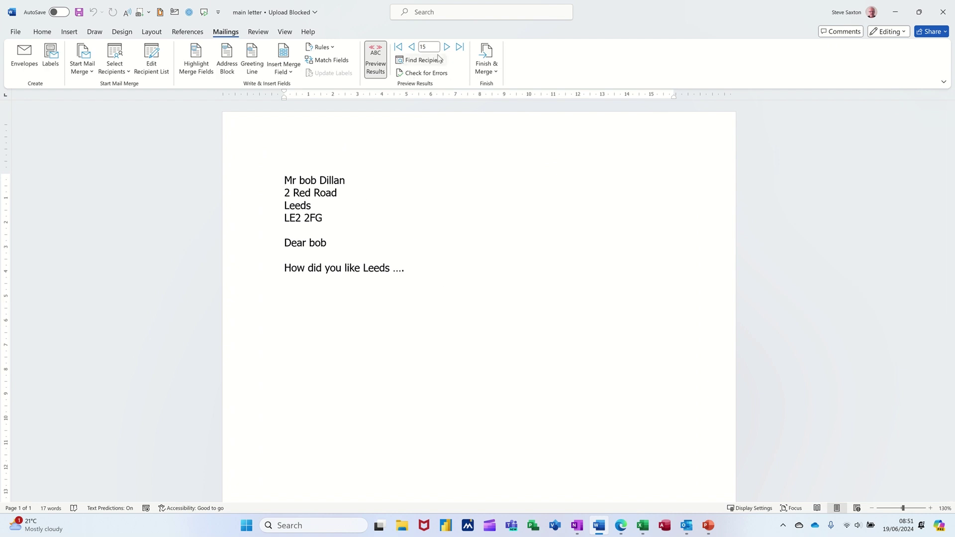
Step: Jump the merge preview to the first recipient using First Record
{"action": "left_click", "coordinate": [400, 47]}
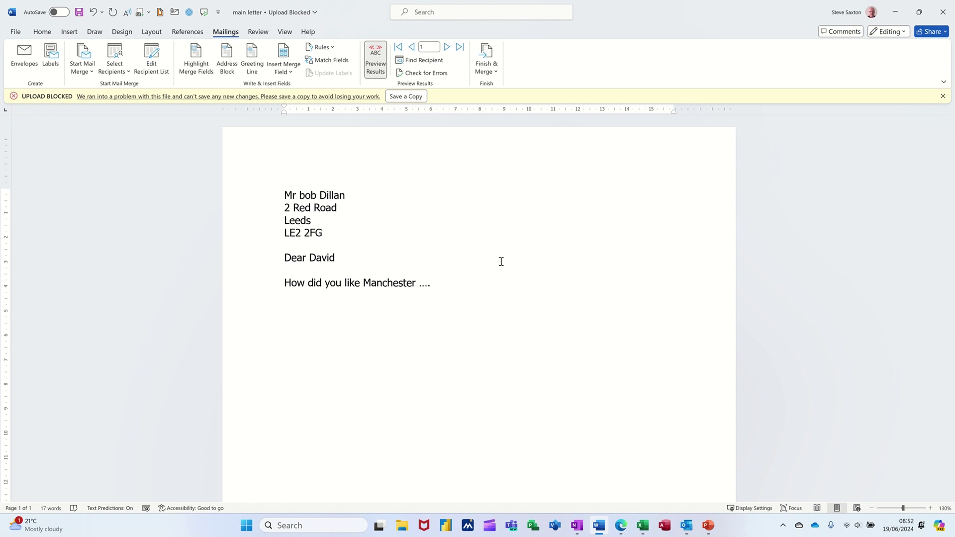
{"action": "left_click", "coordinate": [497, 72]}
{"action": "left_click", "coordinate": [521, 90]}
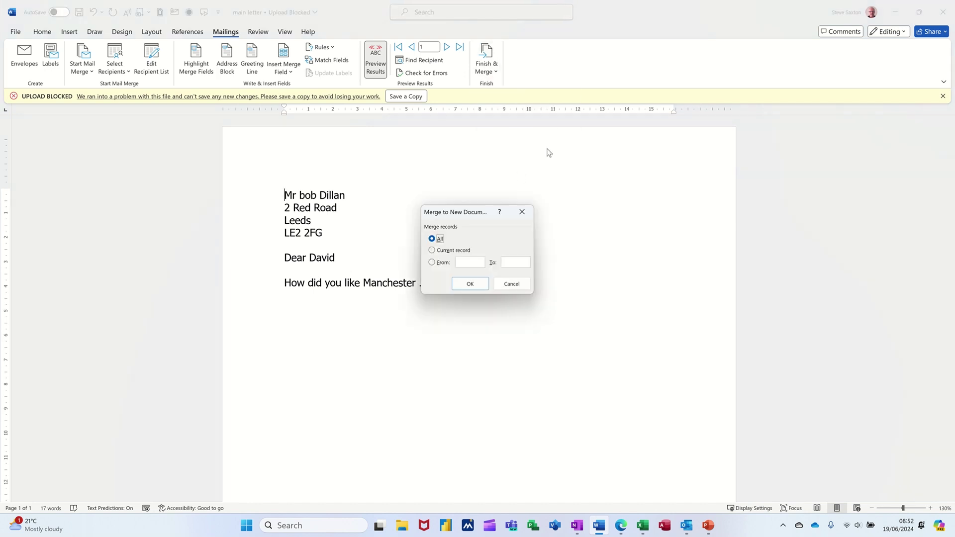
{"action": "left_click", "coordinate": [483, 284]}
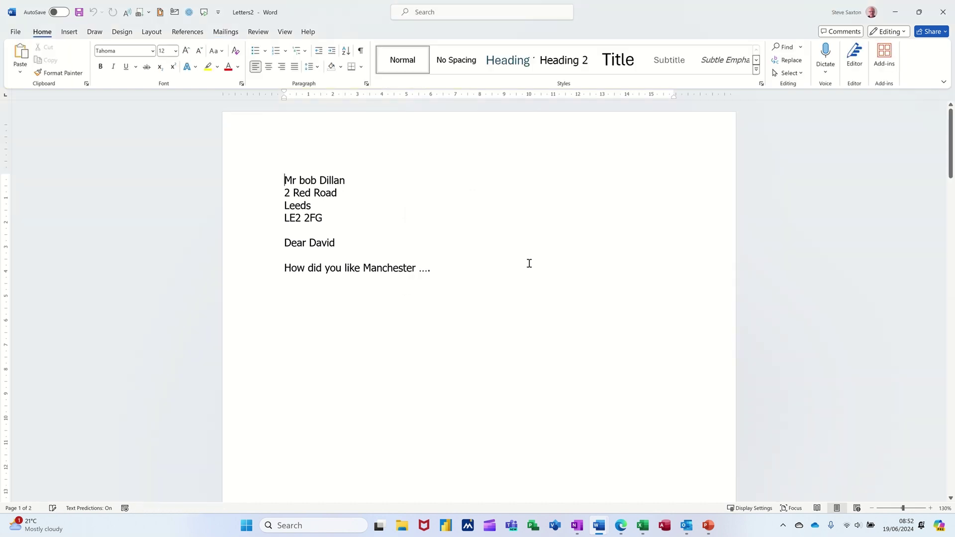
{"action": "scroll", "coordinate": [588, 282], "scroll_direction": "down", "scroll_amount": 2, "text": "ctrl"}
{"action": "scroll", "coordinate": [588, 283], "scroll_direction": "down", "scroll_amount": 4, "text": "ctrl"}
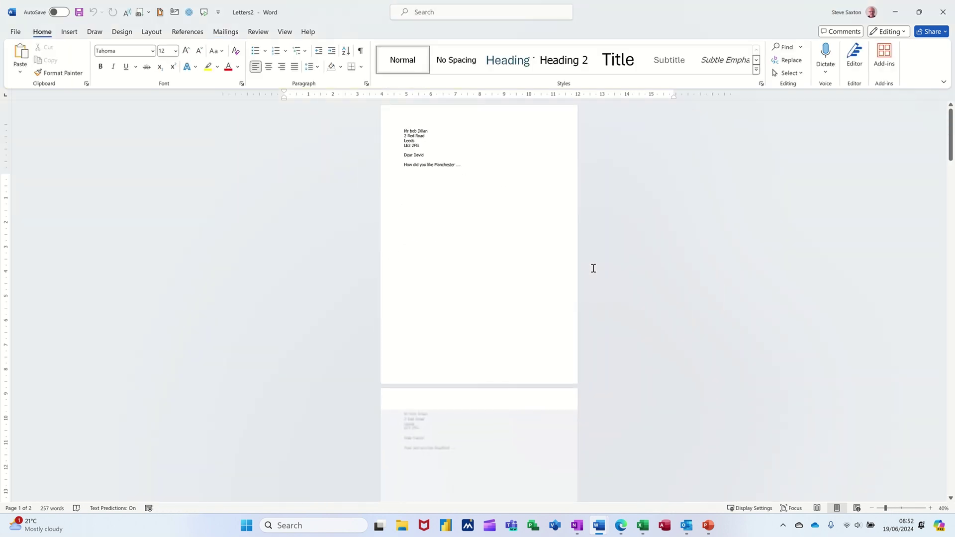
{"action": "scroll", "coordinate": [574, 265], "scroll_direction": "down", "scroll_amount": 3, "text": "ctrl"}
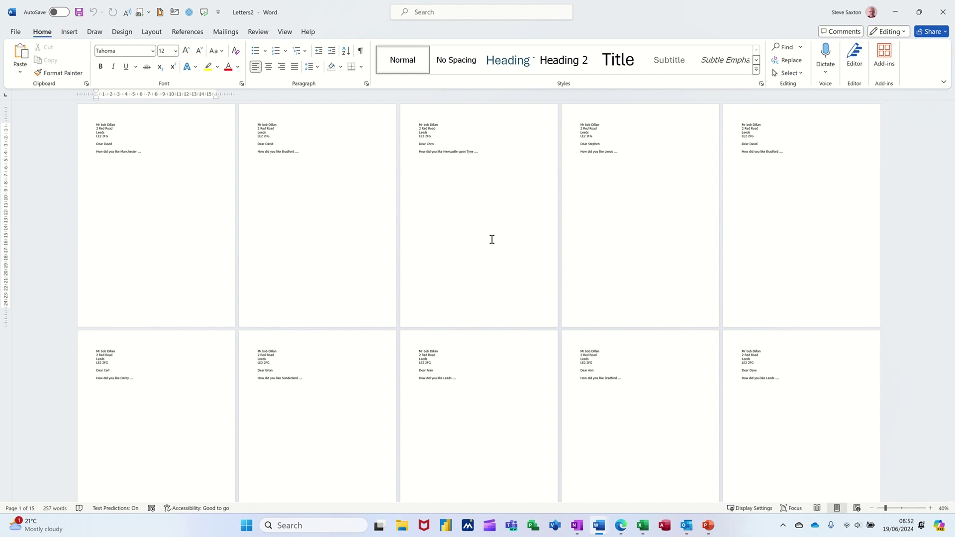
{"action": "key", "text": "alt+F4"}
{"action": "key", "text": "n"}
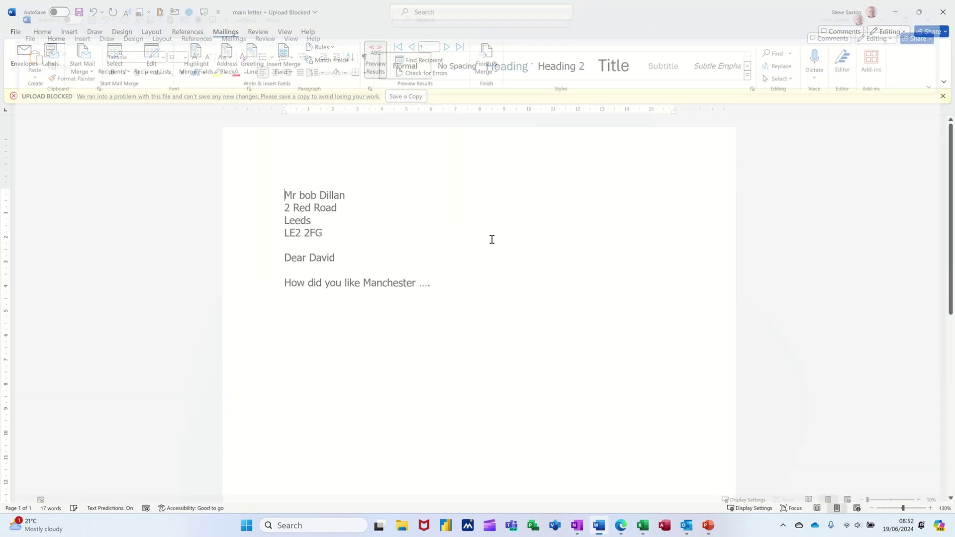